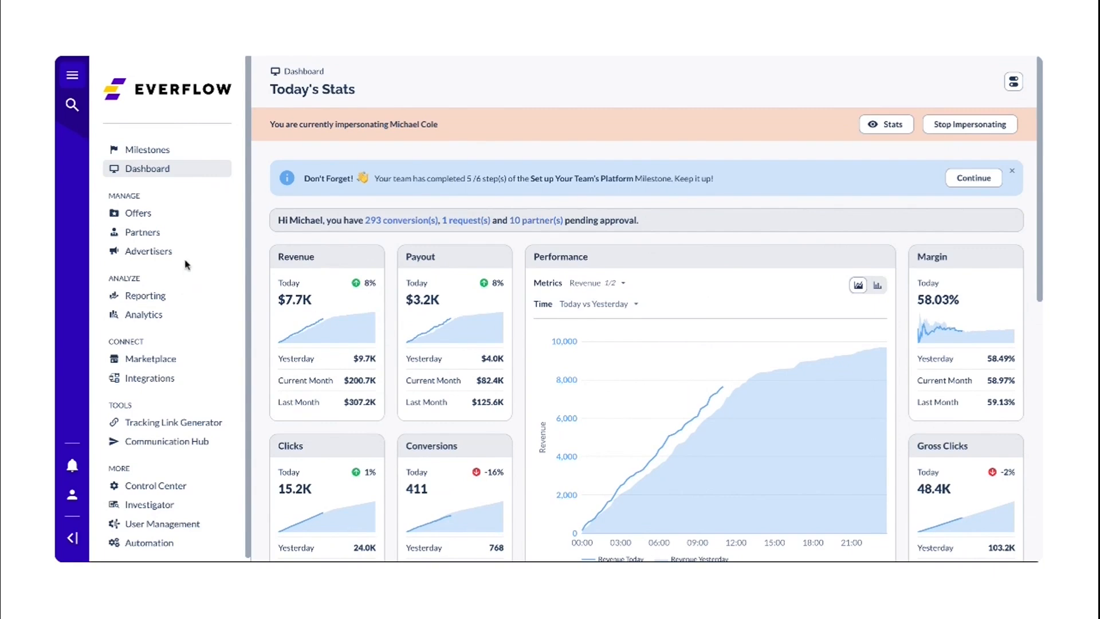
# Start a new advertiser postback control named Test and set its control type to On Hold
pyautogui.click(126, 253)
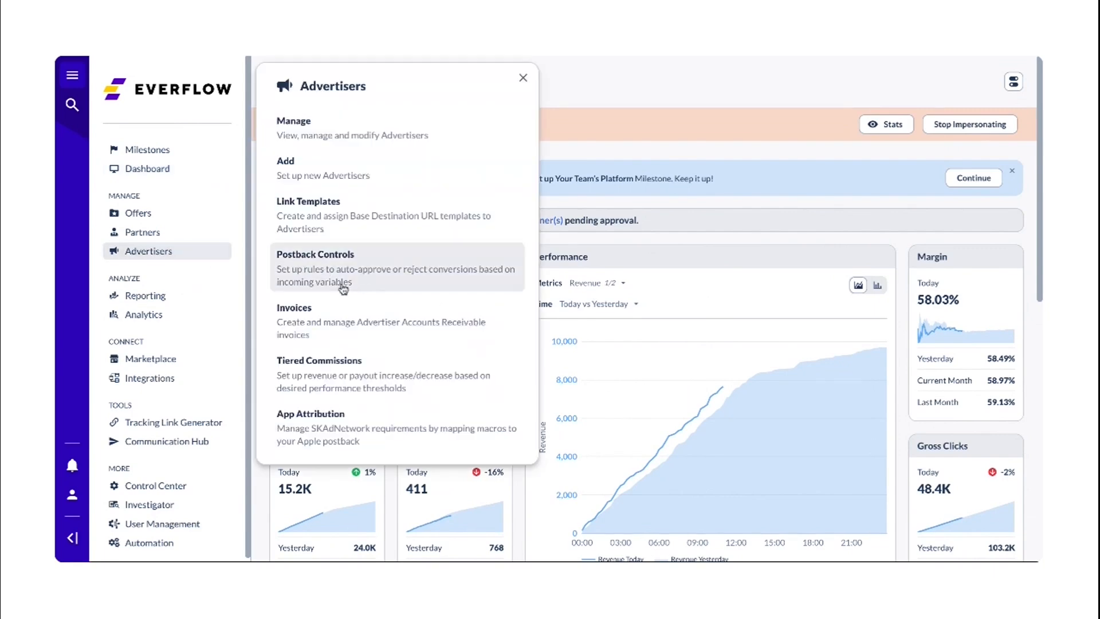
pyautogui.click(368, 274)
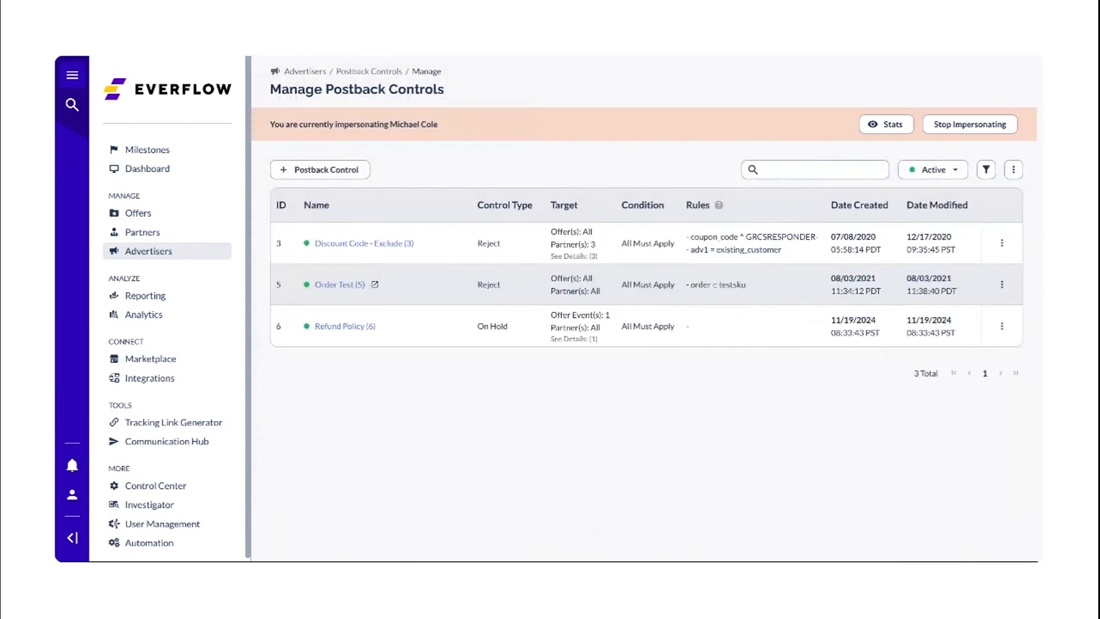
pyautogui.click(356, 170)
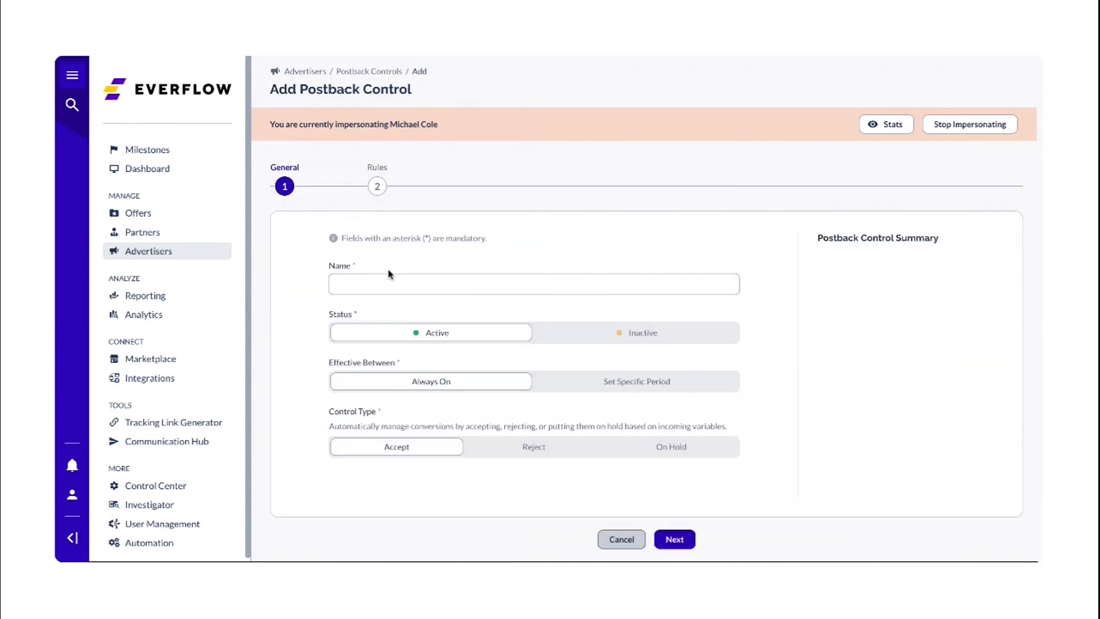
pyautogui.click(382, 284)
pyautogui.write('Test')
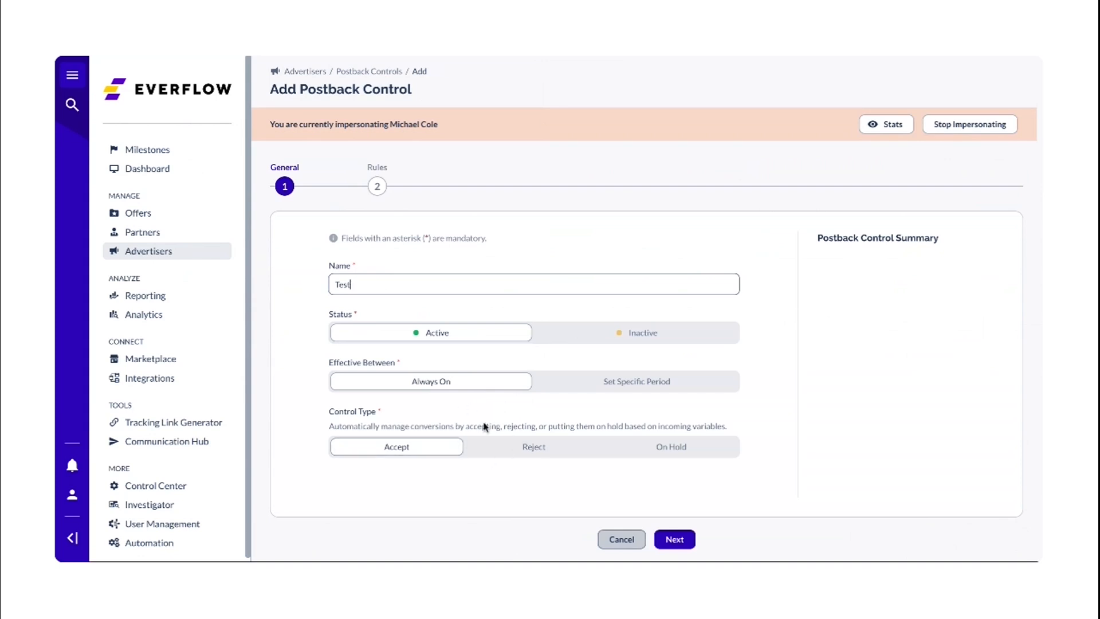
pyautogui.click(673, 450)
pyautogui.scroll(-1, 647, 309)
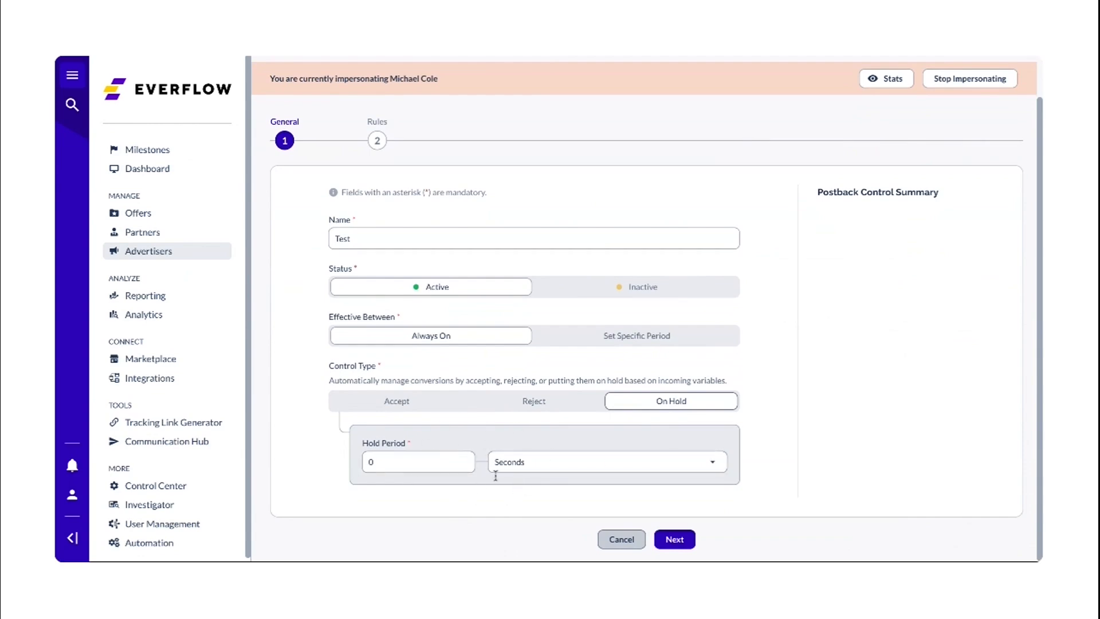
# Set the hold period of the postback control to 7 days
pyautogui.click(461, 463)
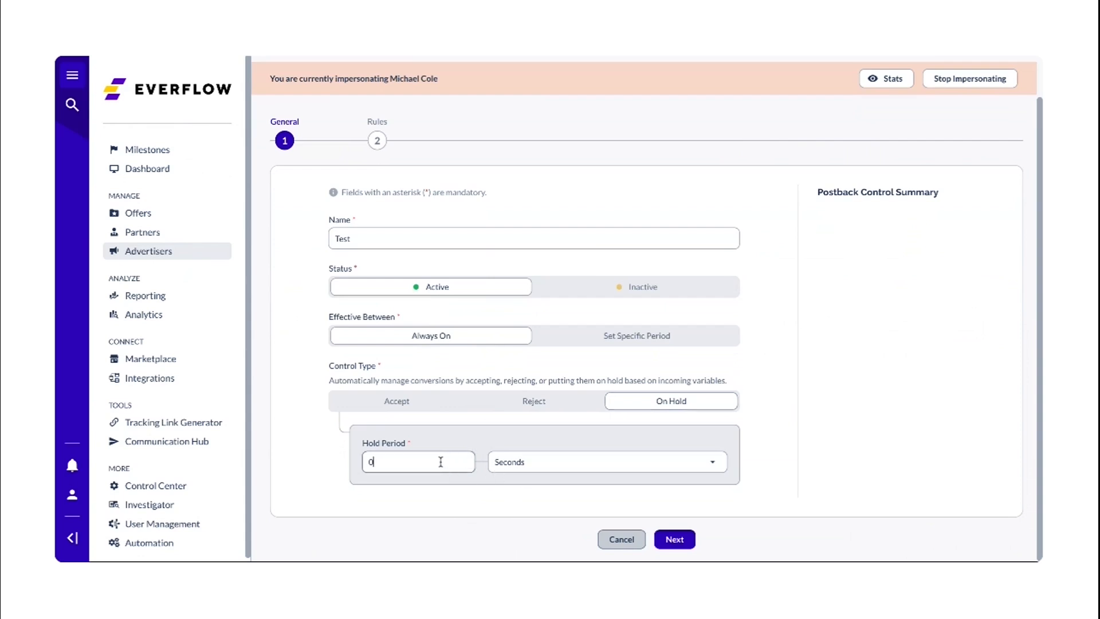
pyautogui.click(568, 466)
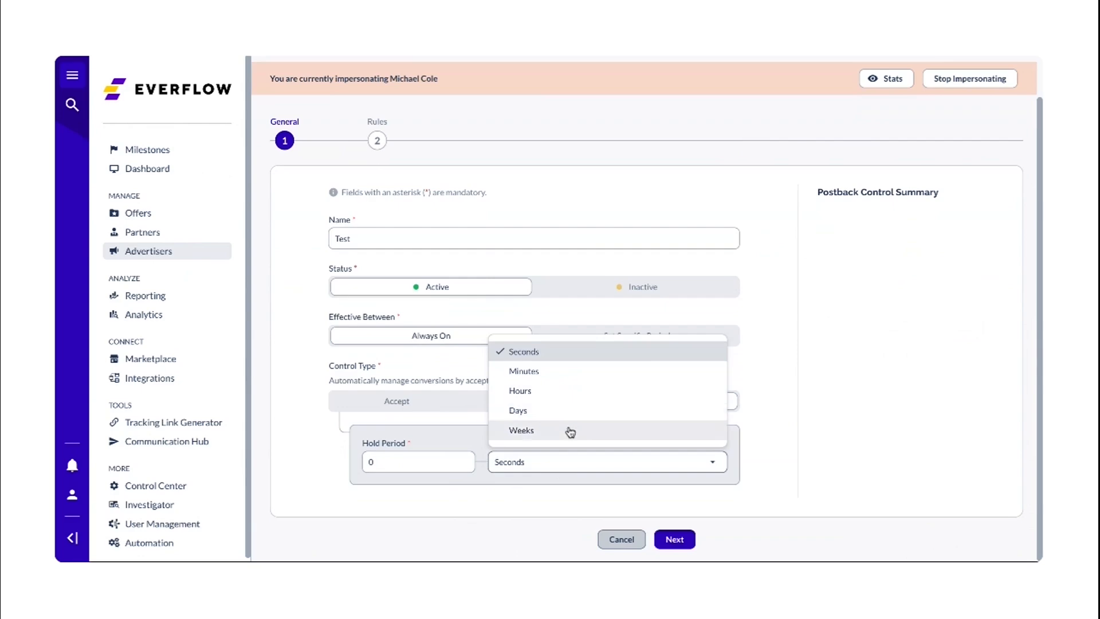
pyautogui.click(418, 461)
pyautogui.press('BackSpace')
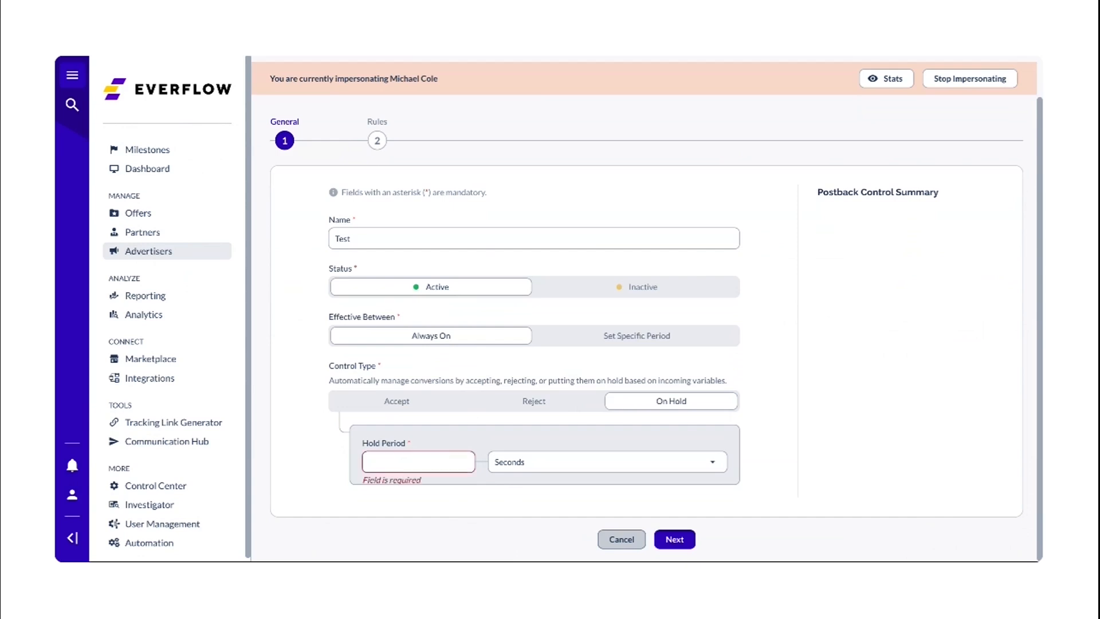
pyautogui.write('7')
pyautogui.click(543, 463)
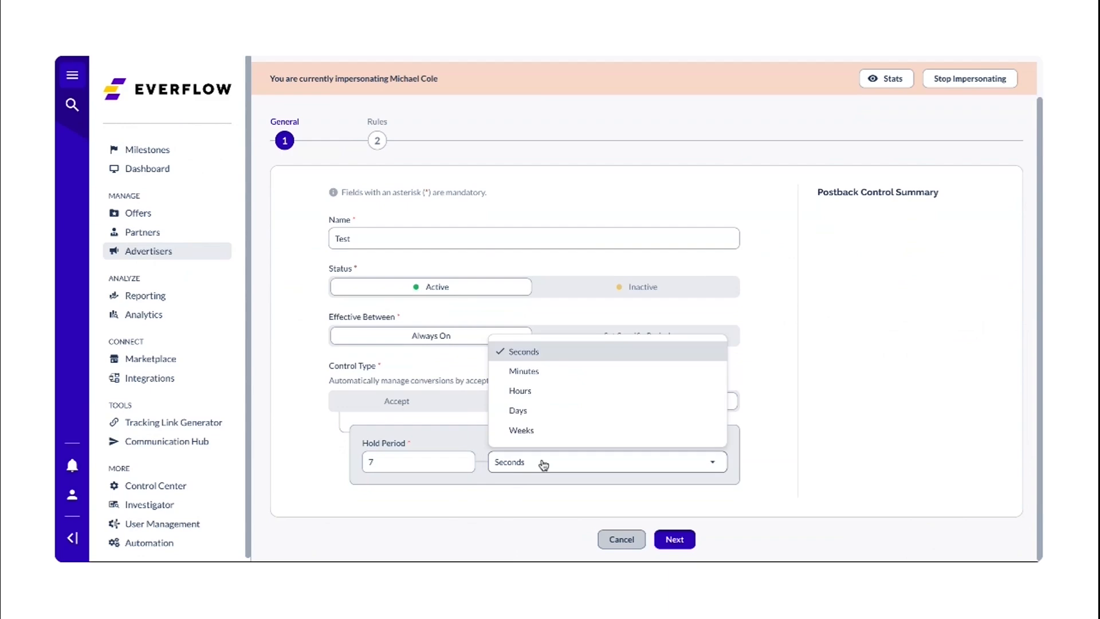
pyautogui.click(547, 412)
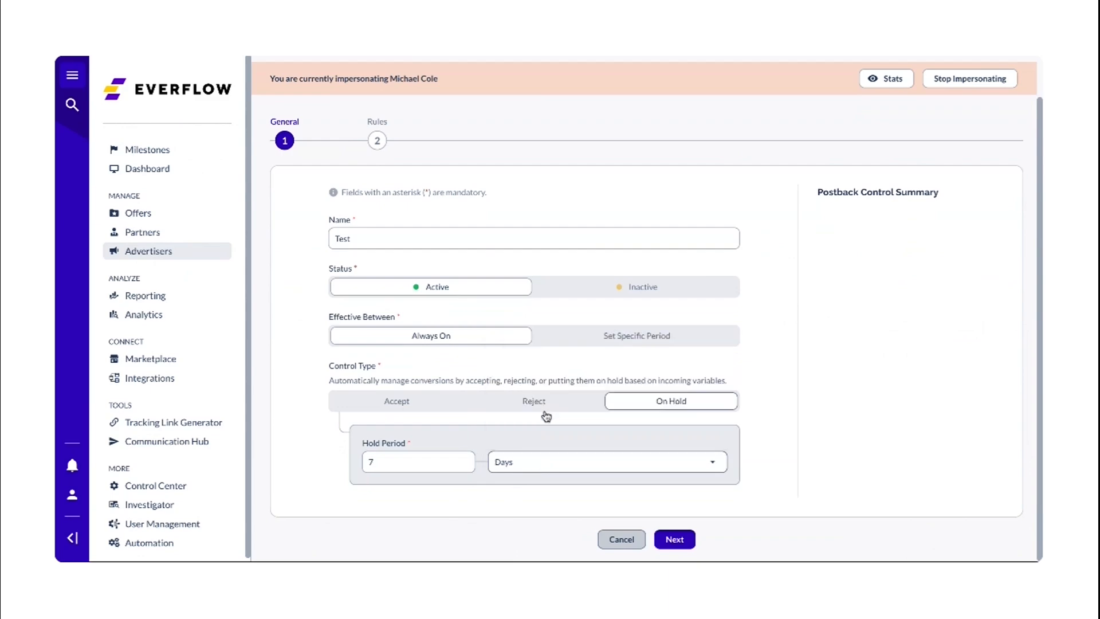
# Change the hold period of the postback control to 1 week
pyautogui.click(397, 467)
pyautogui.press('BackSpace')
pyautogui.write('12')
pyautogui.press('BackSpace')
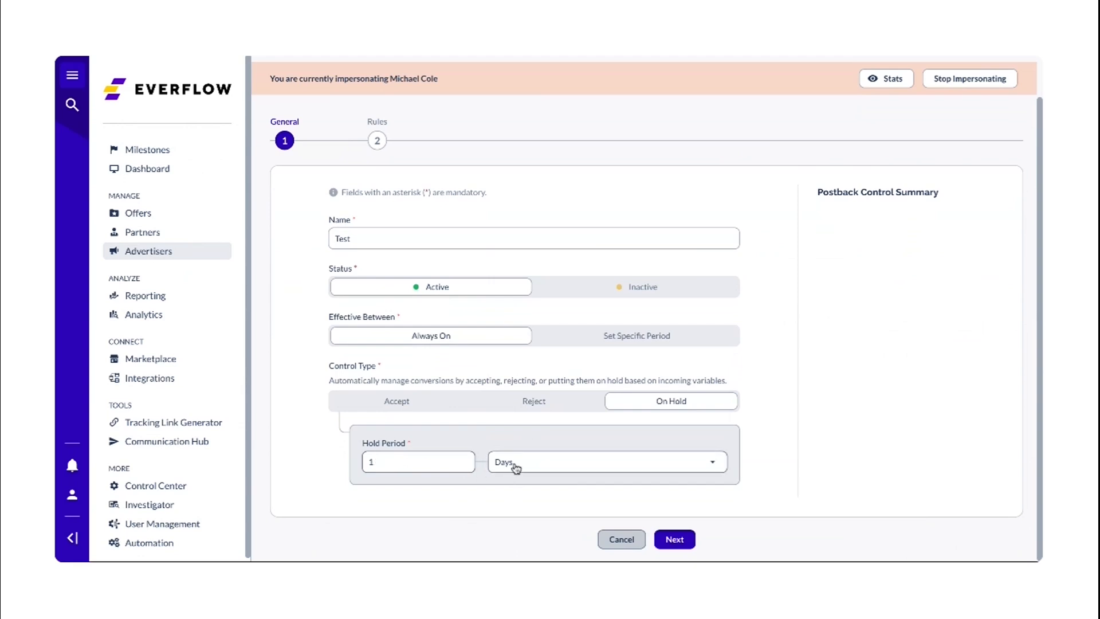
pyautogui.click(548, 462)
pyautogui.click(541, 431)
# Review the application criteria and specific target options in the postback control's rules
pyautogui.click(676, 540)
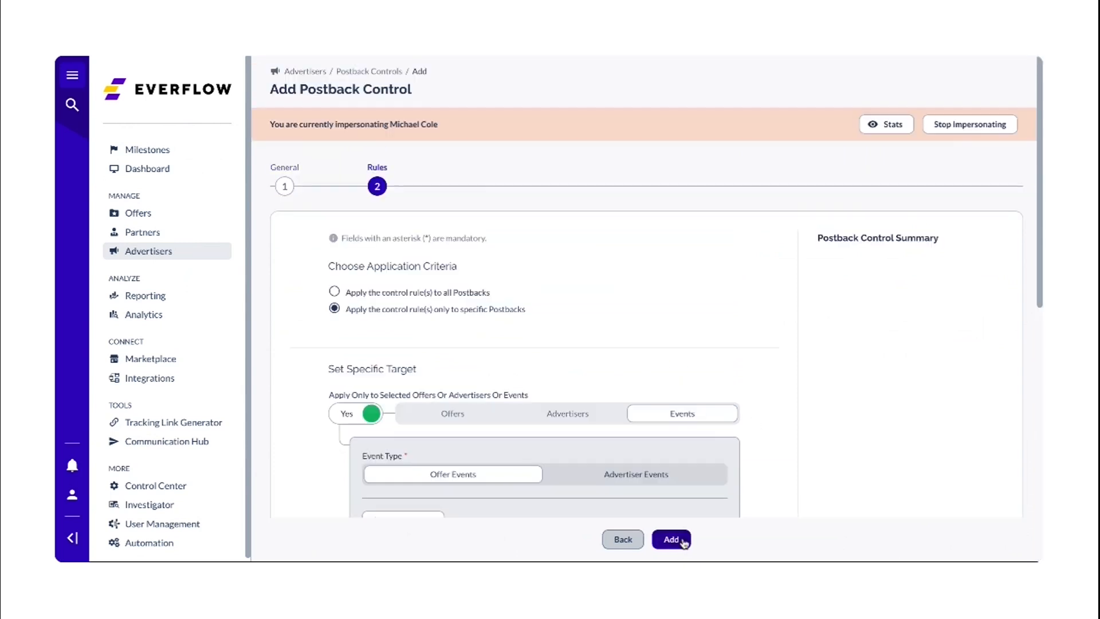
pyautogui.scroll(-2, 609, 394)
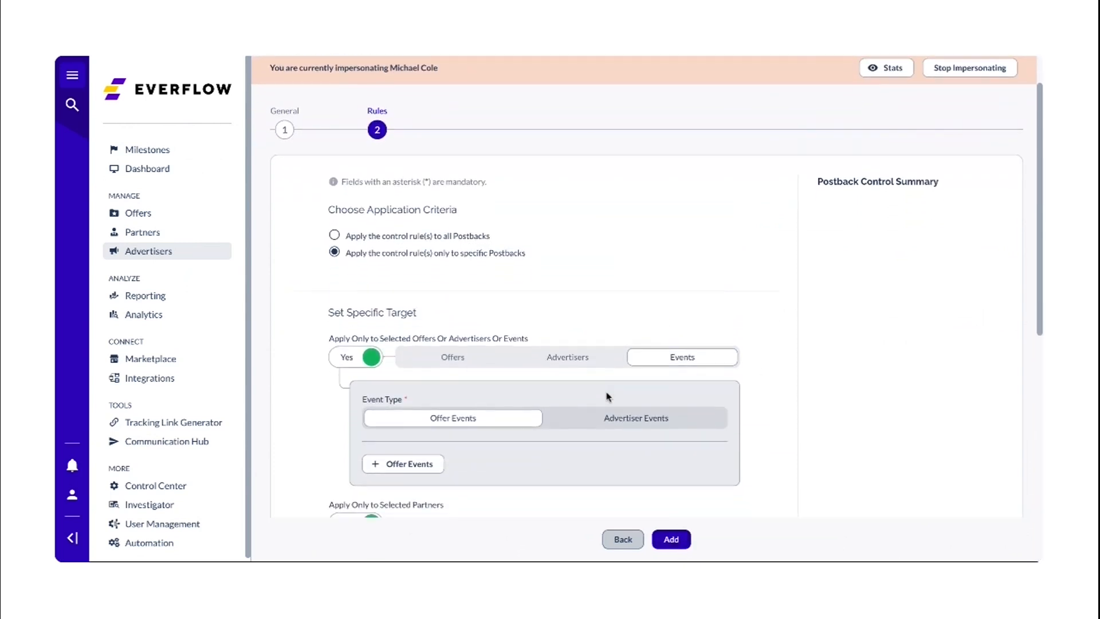
pyautogui.click(632, 537)
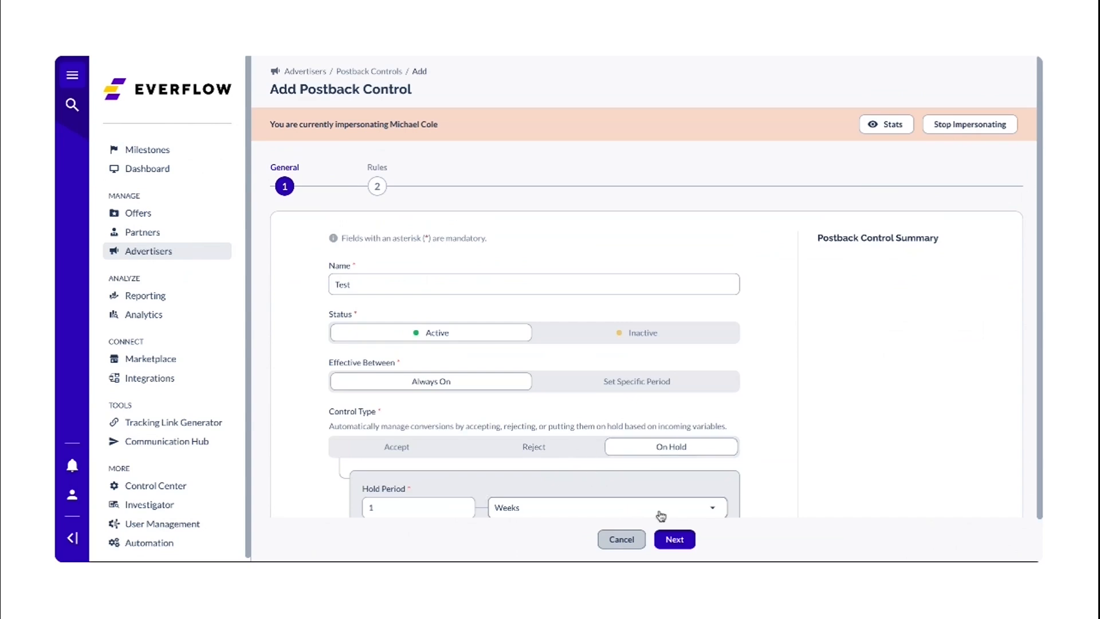
pyautogui.click(668, 538)
pyautogui.scroll(-2, 658, 320)
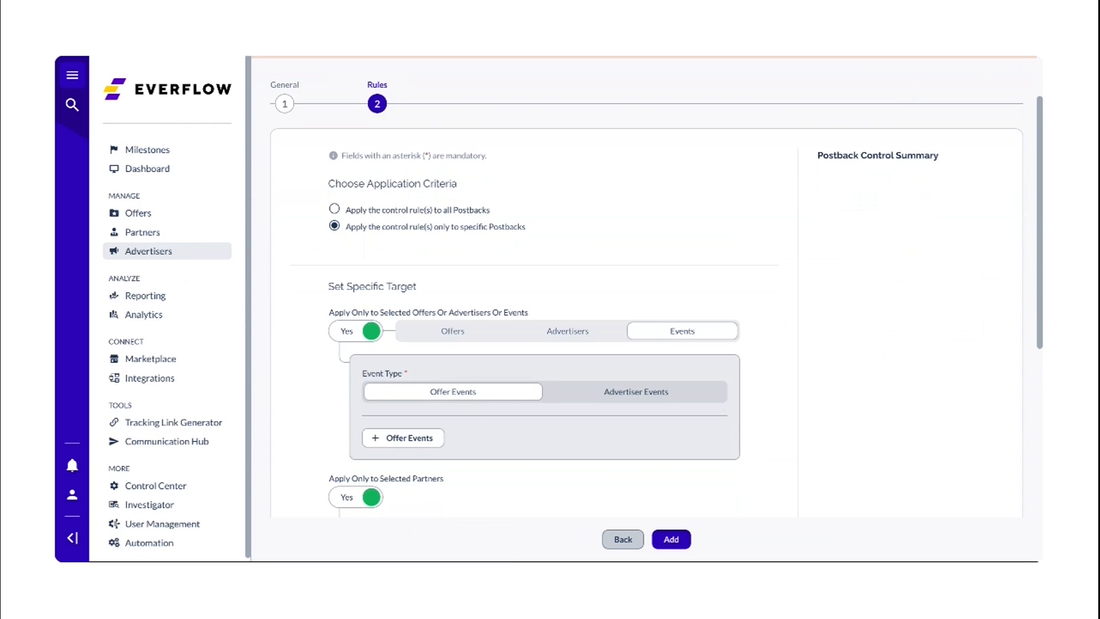
pyautogui.scroll(-4, 544, 321)
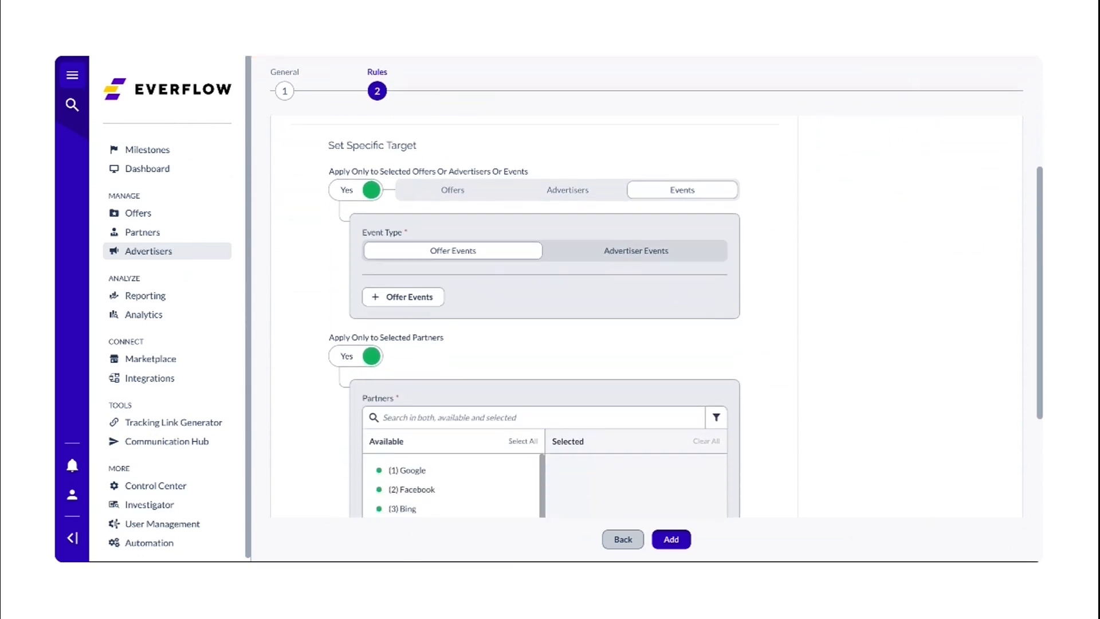
pyautogui.scroll(1, 544, 320)
pyautogui.scroll(3, 580, 369)
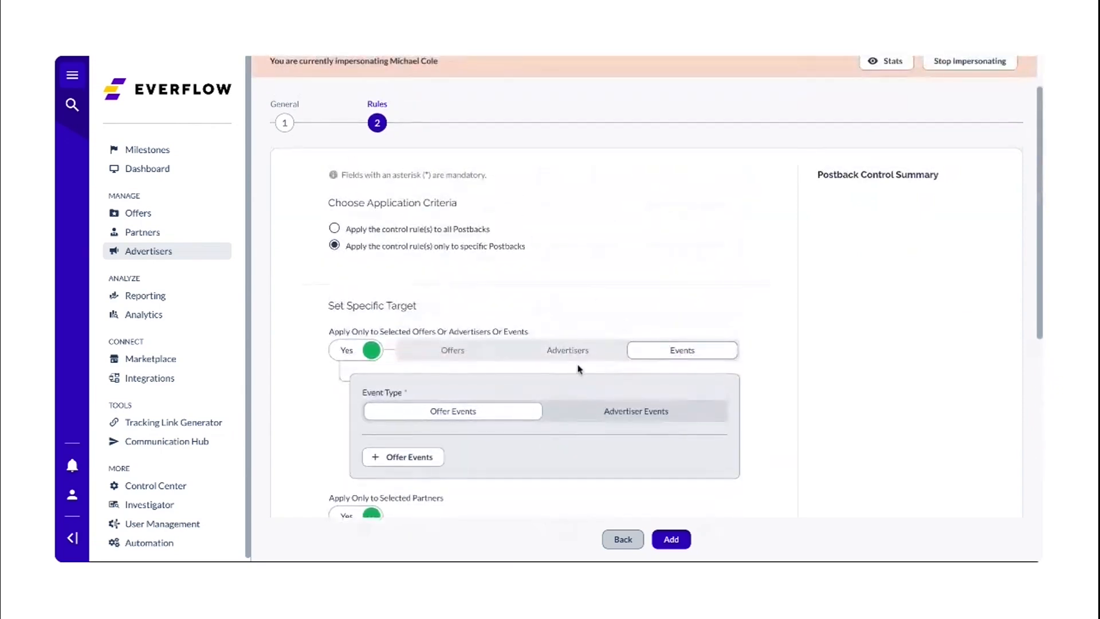
# Examine the partner selection and rule-building settings of the postback control, and return to its general settings
pyautogui.scroll(-3, 580, 369)
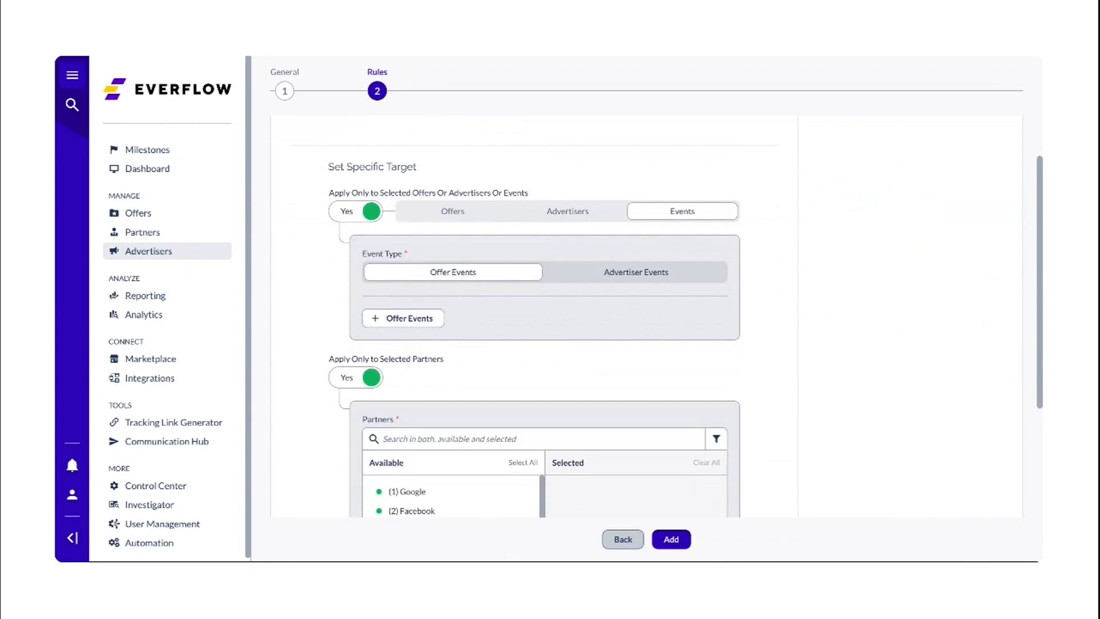
pyautogui.scroll(-3, 548, 328)
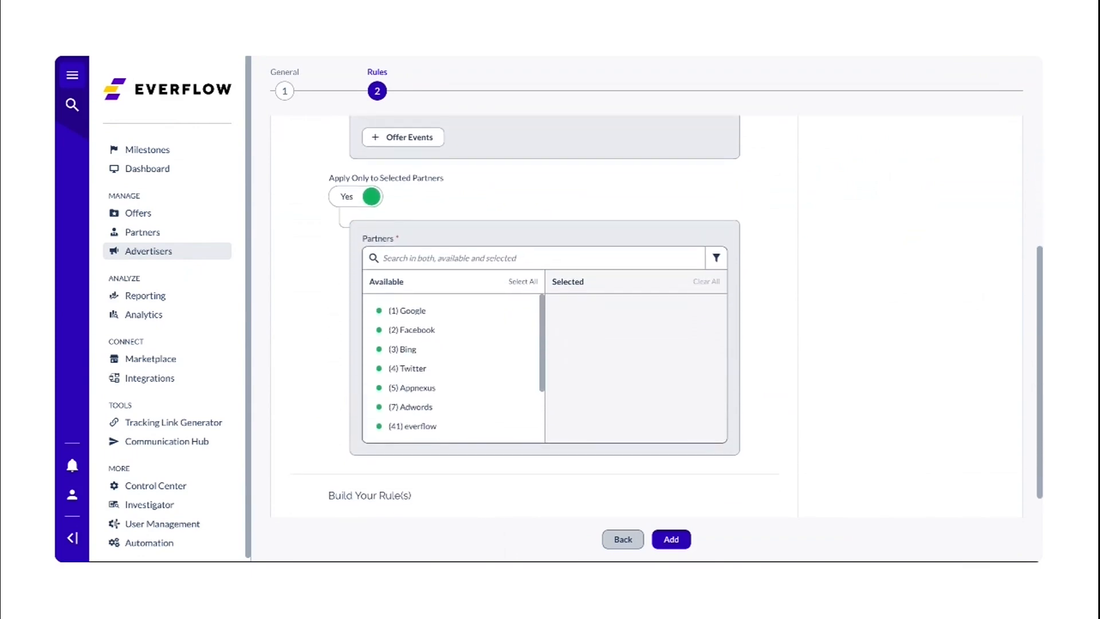
pyautogui.scroll(4, 548, 328)
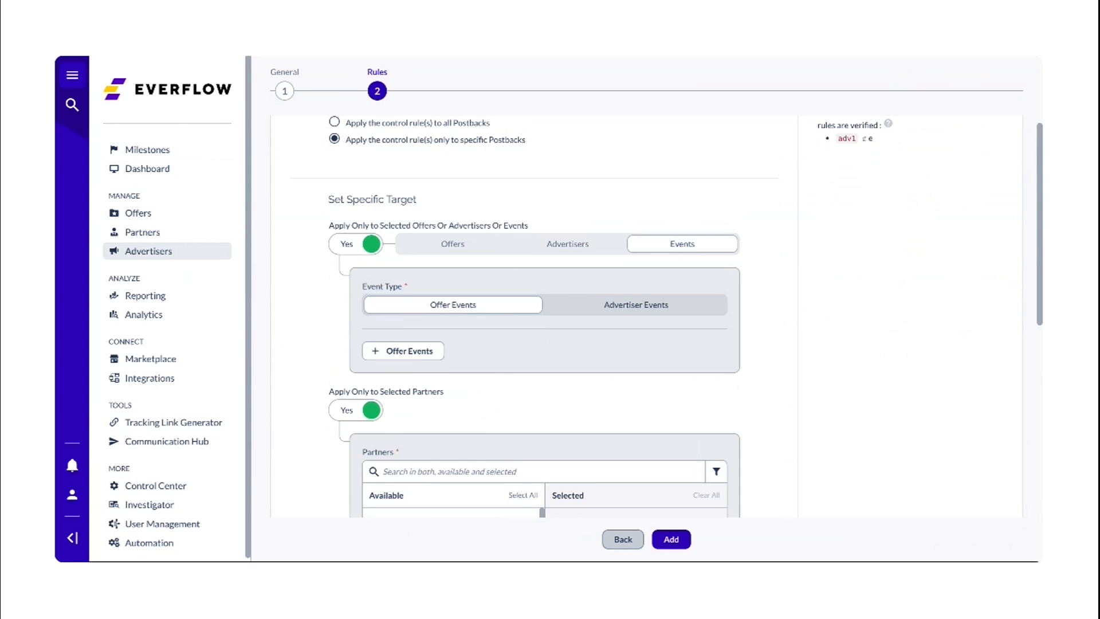
pyautogui.scroll(-6, 533, 316)
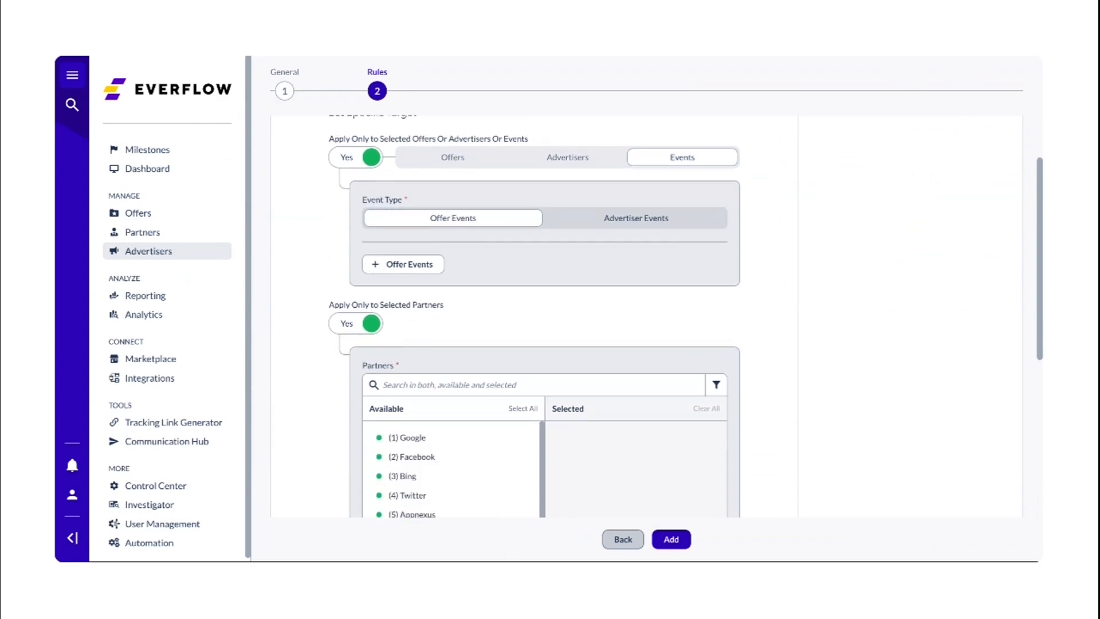
pyautogui.scroll(-5, 533, 315)
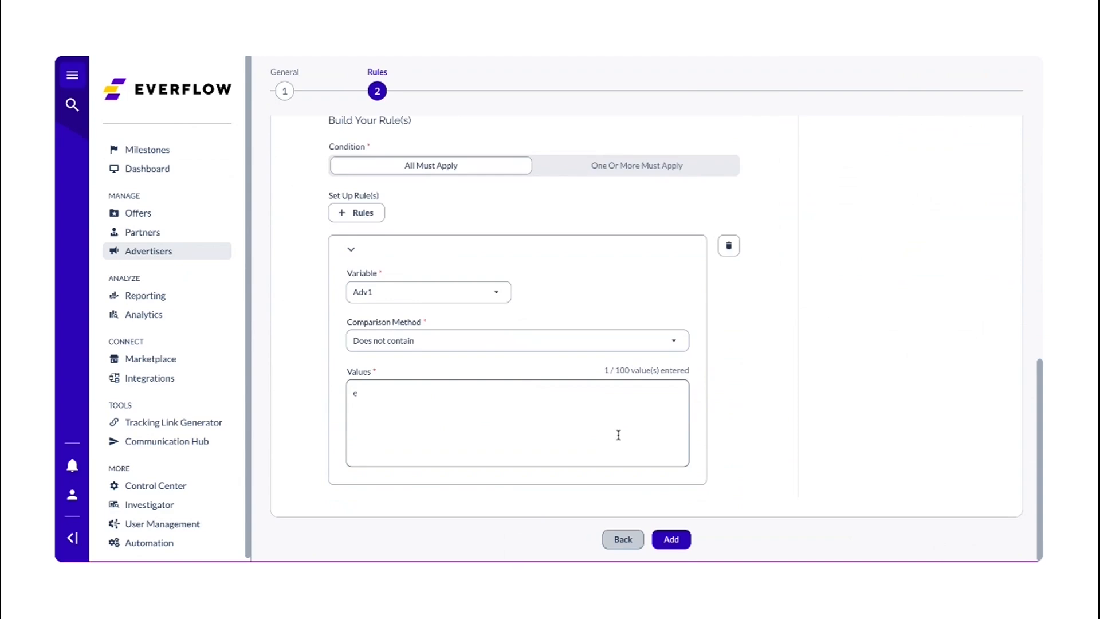
pyautogui.click(626, 543)
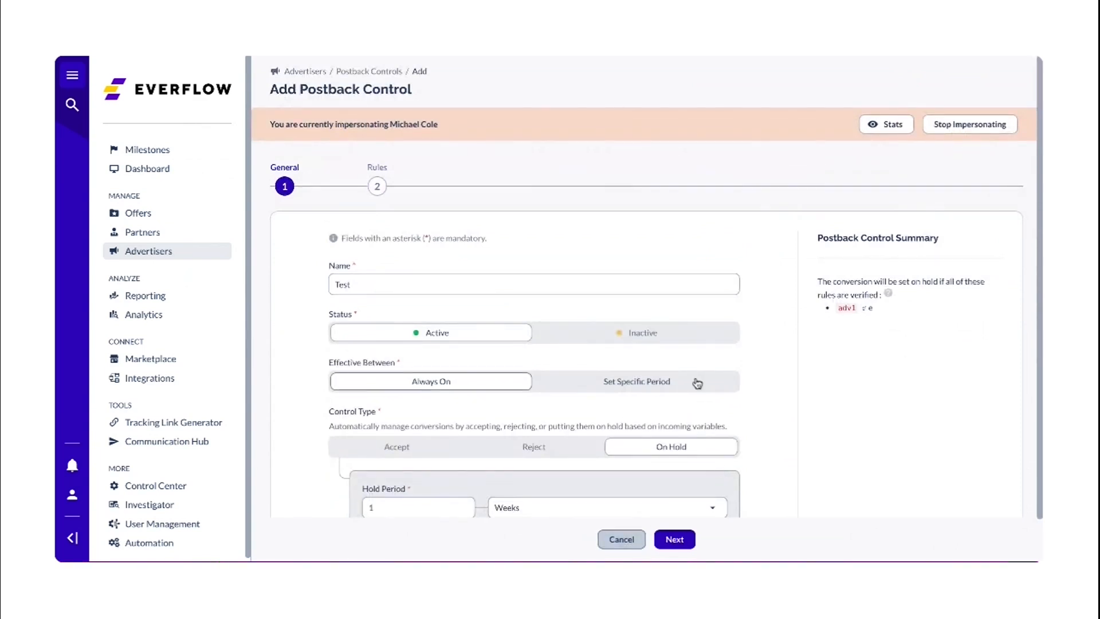
# Run the On Hold report for the date range 11/13/2024 to 11/20/2024
pyautogui.click(186, 295)
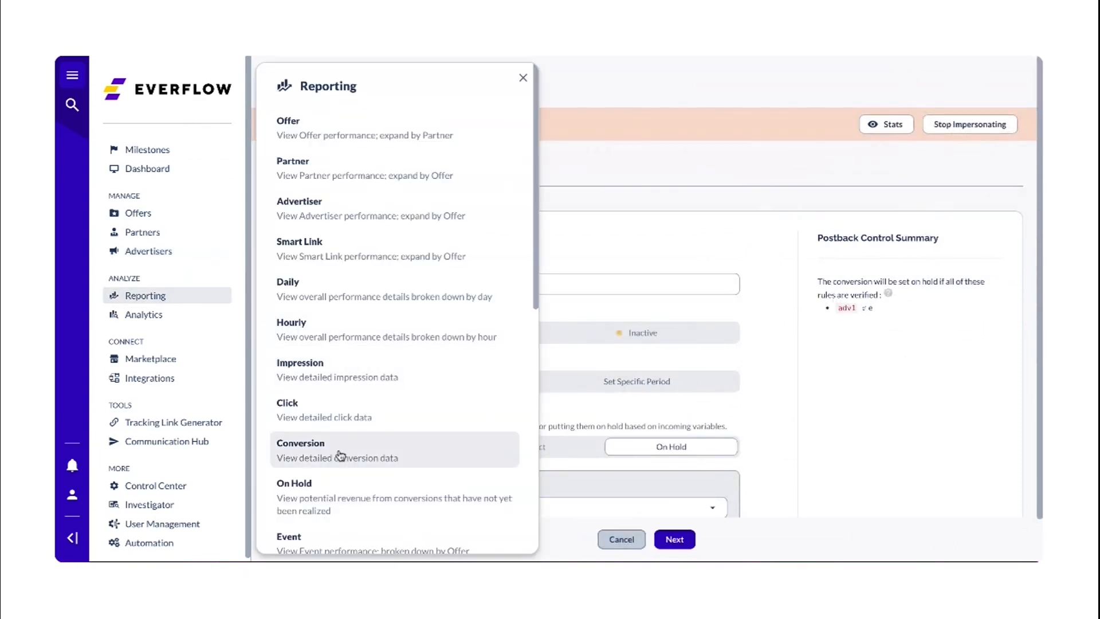
pyautogui.scroll(-1, 343, 467)
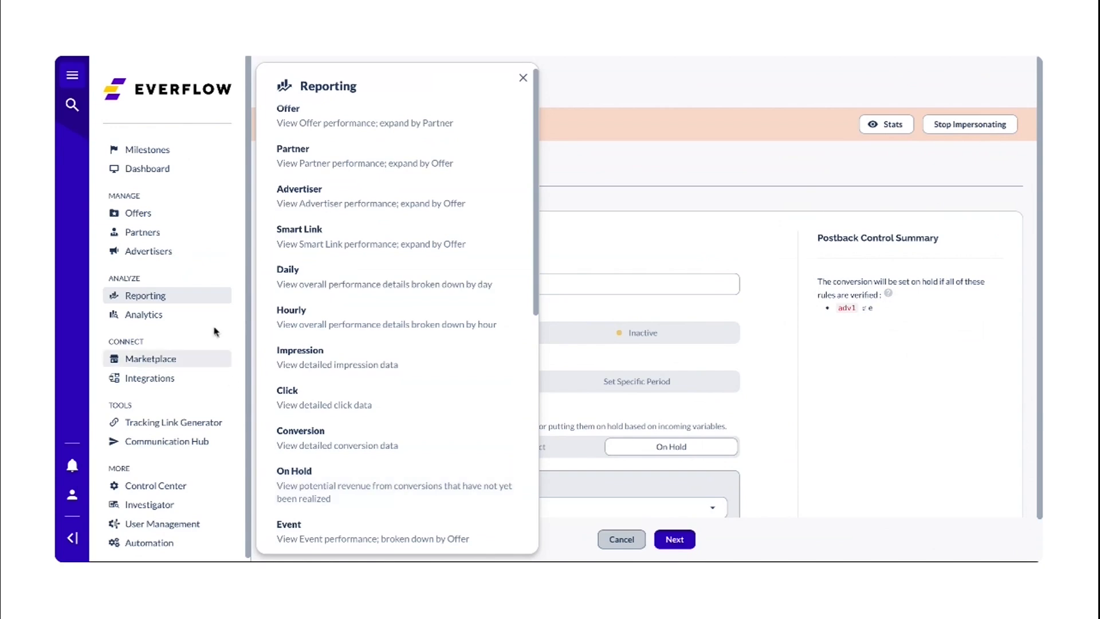
pyautogui.click(376, 487)
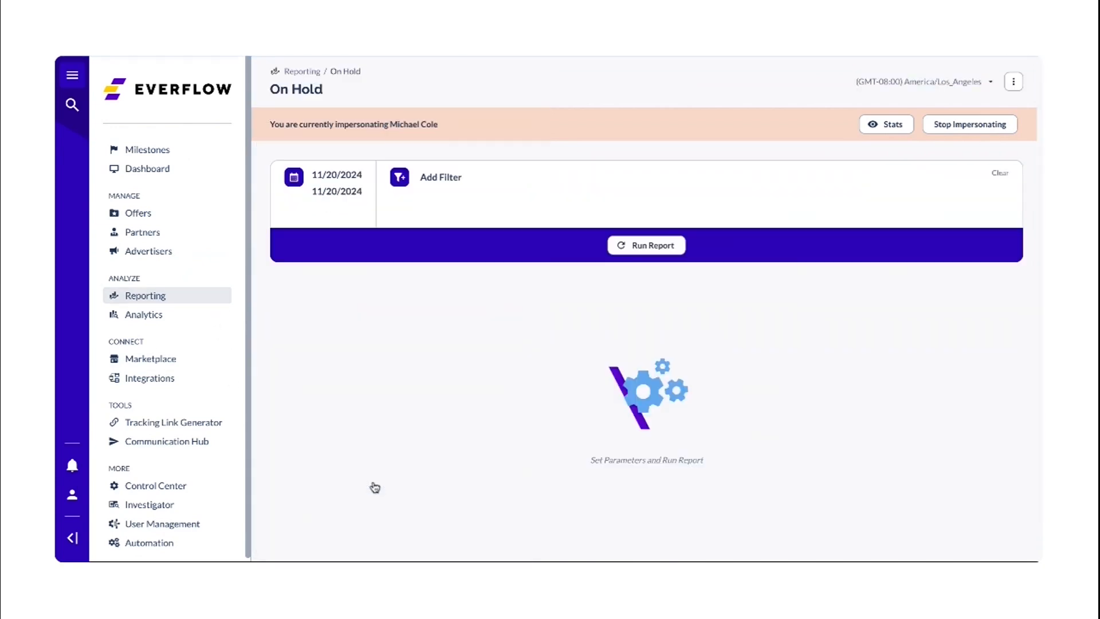
pyautogui.click(343, 192)
pyautogui.click(605, 325)
pyautogui.click(602, 343)
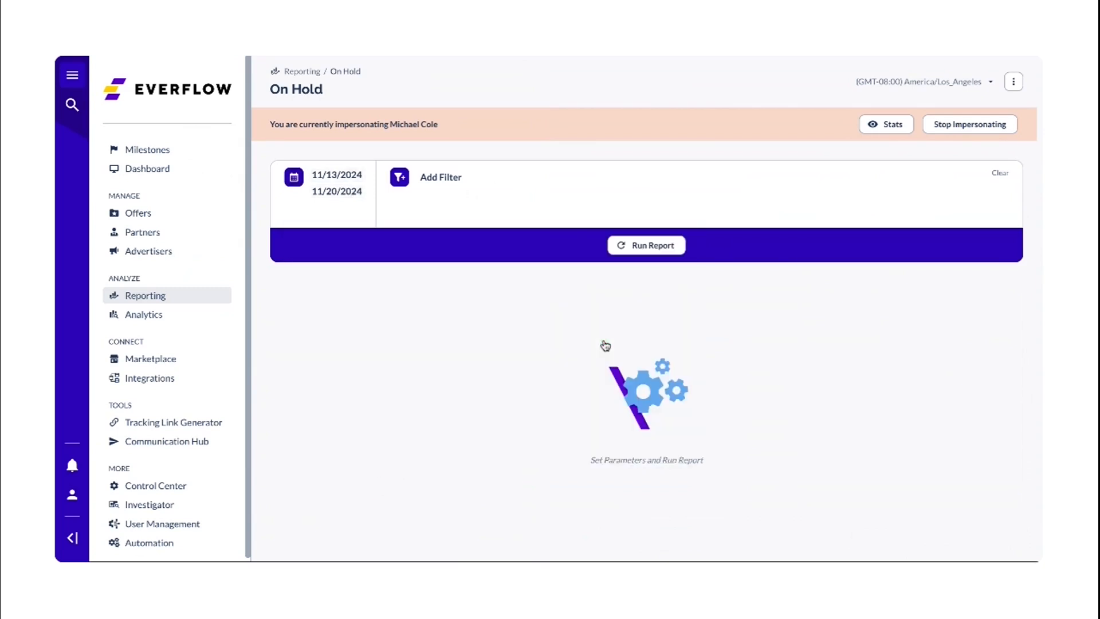
pyautogui.click(640, 247)
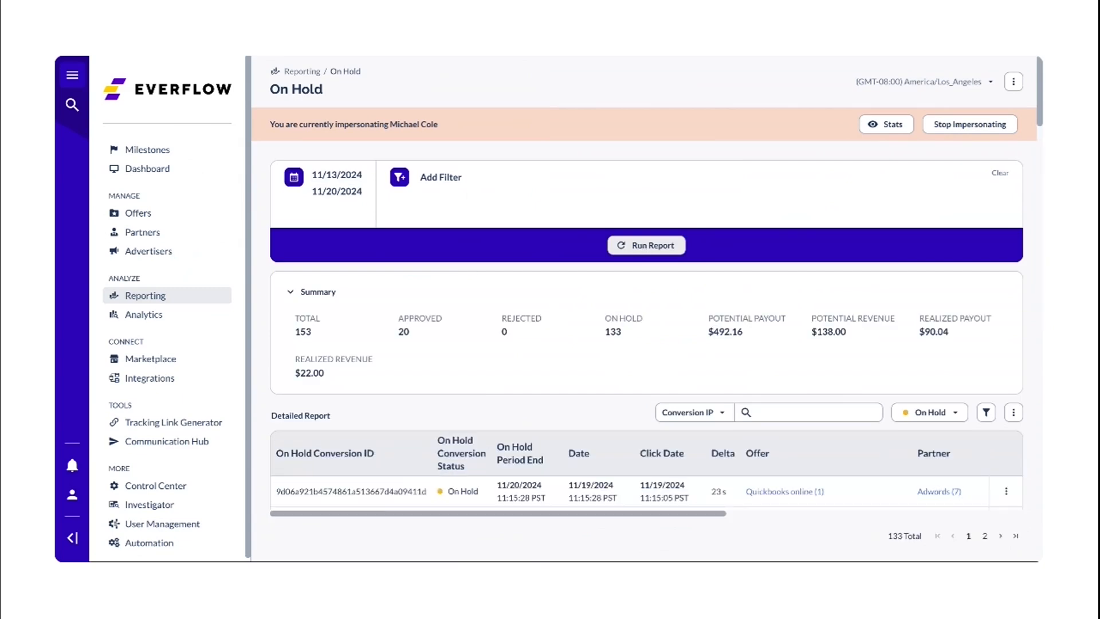
# Examine the On Hold report's summary figures and the status and hold period end of the listed conversions
pyautogui.scroll(-5, 646, 310)
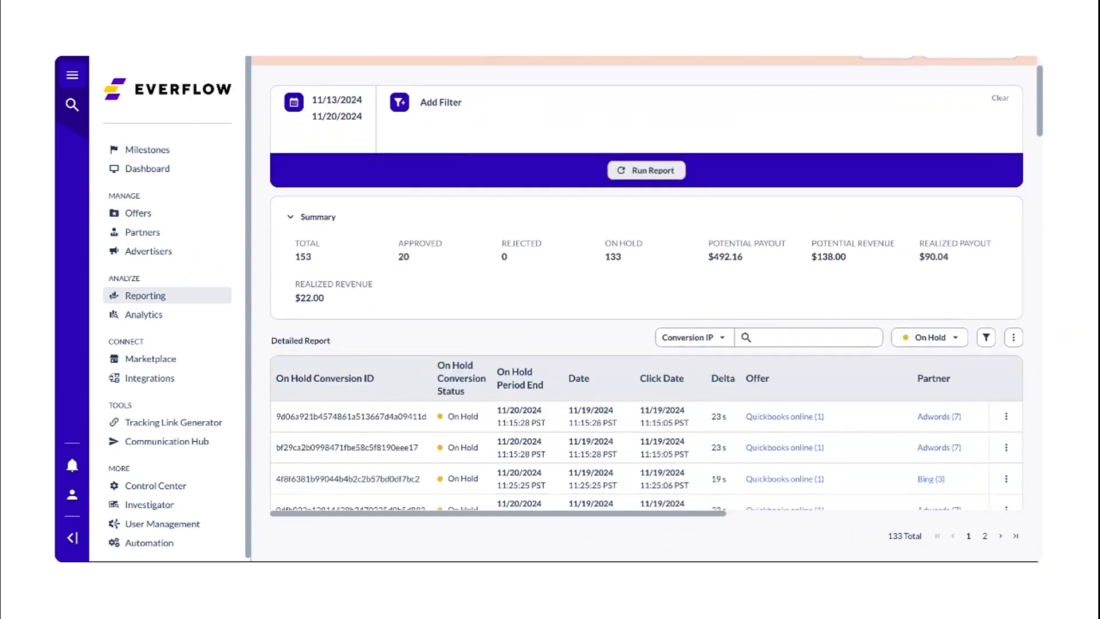
pyautogui.scroll(-2, 565, 372)
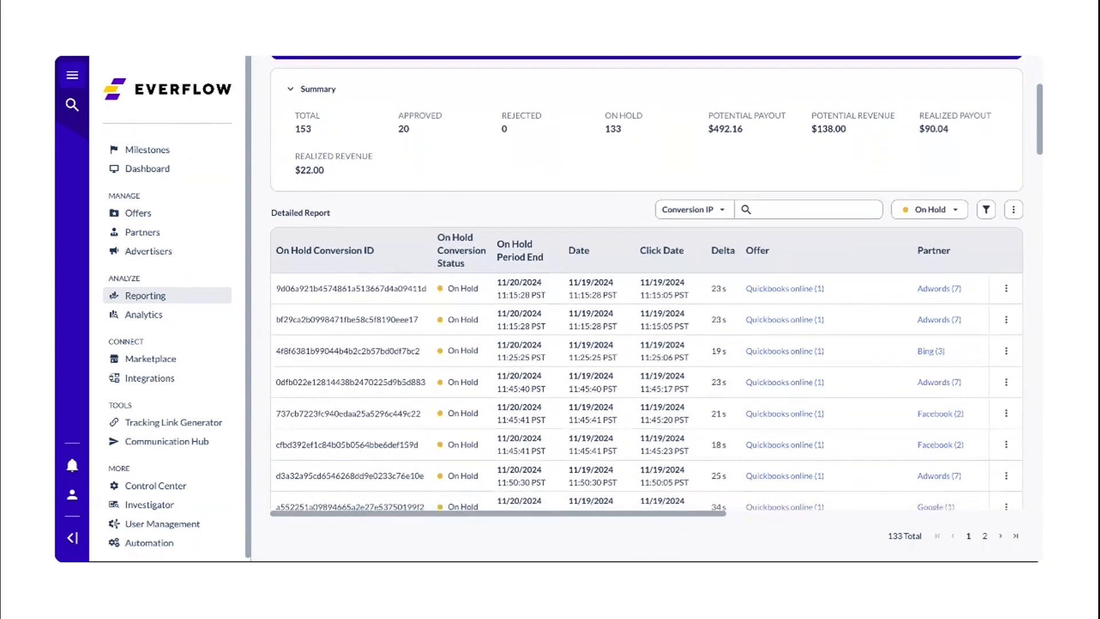
pyautogui.scroll(7, 565, 373)
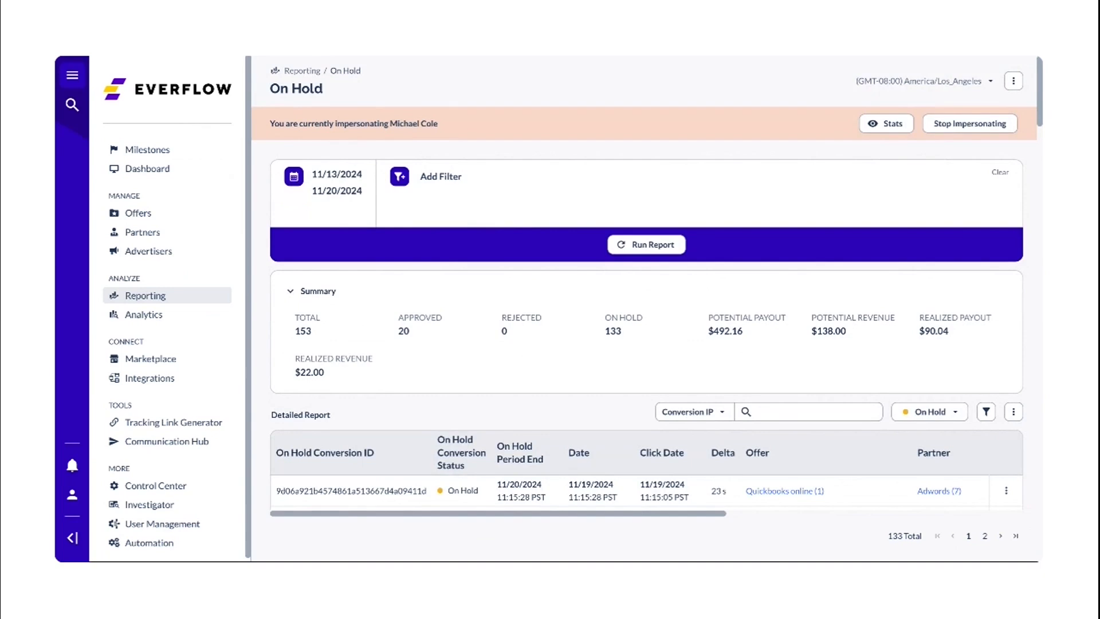
pyautogui.scroll(-7, 647, 288)
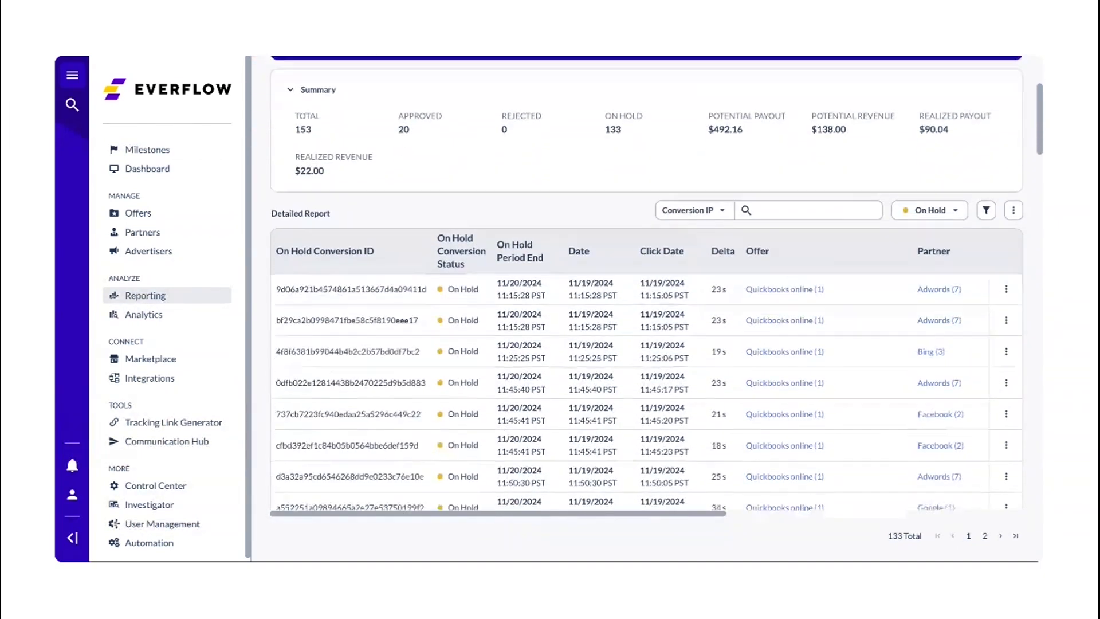
pyautogui.scroll(5, 341, 145)
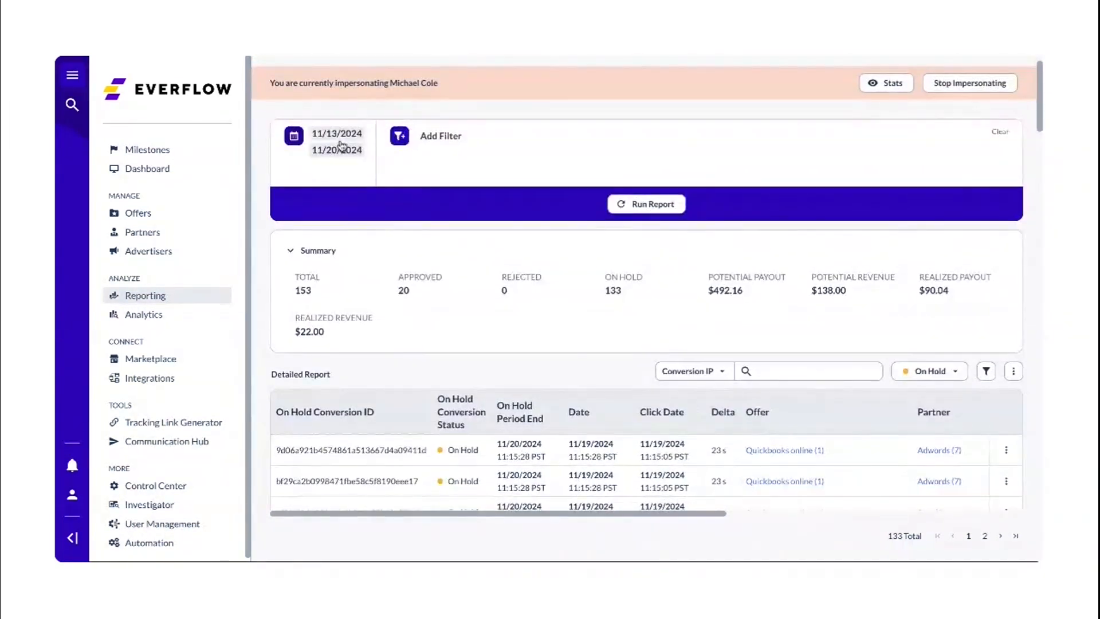
pyautogui.scroll(-1, 464, 265)
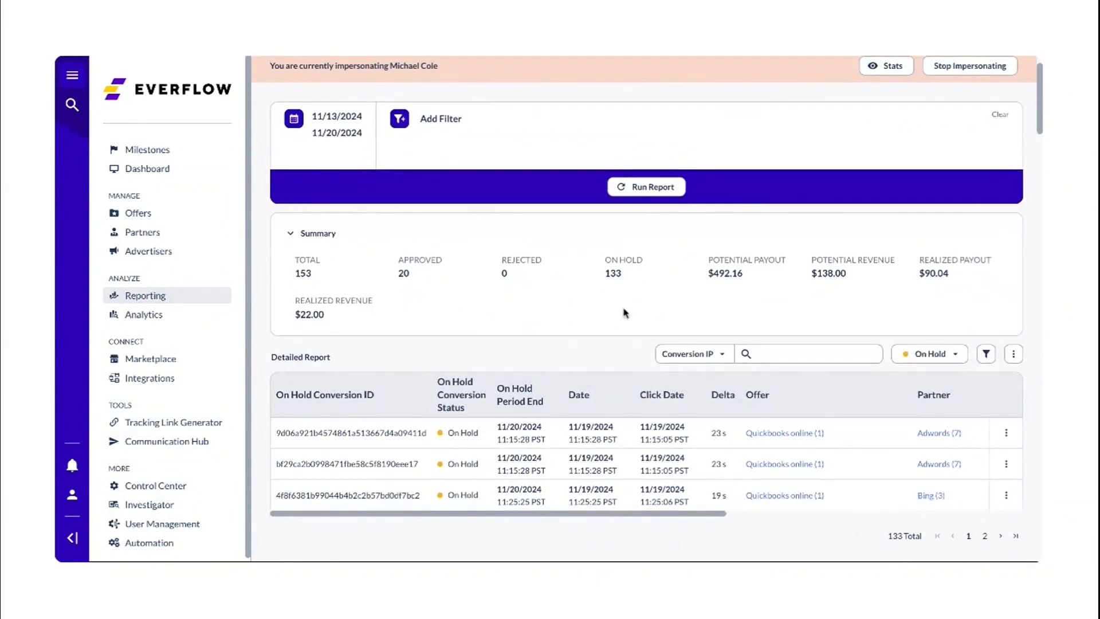
pyautogui.scroll(-1, 618, 310)
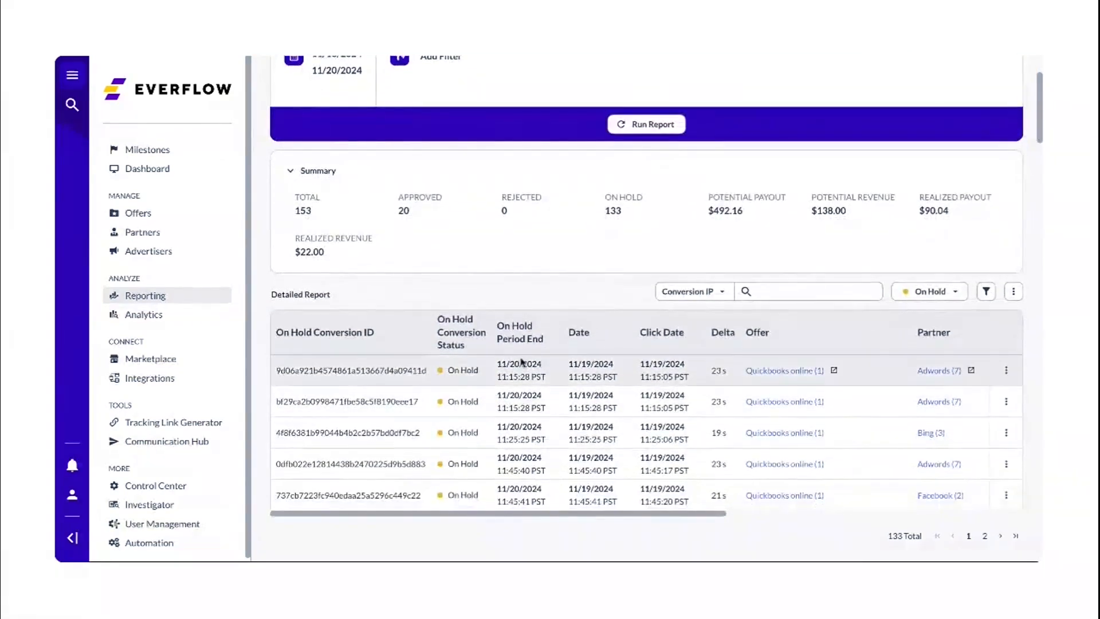
# Examine the available table columns in the detailed On Hold report's column customization, leaving the column selection as it is
pyautogui.scroll(-1, 540, 370)
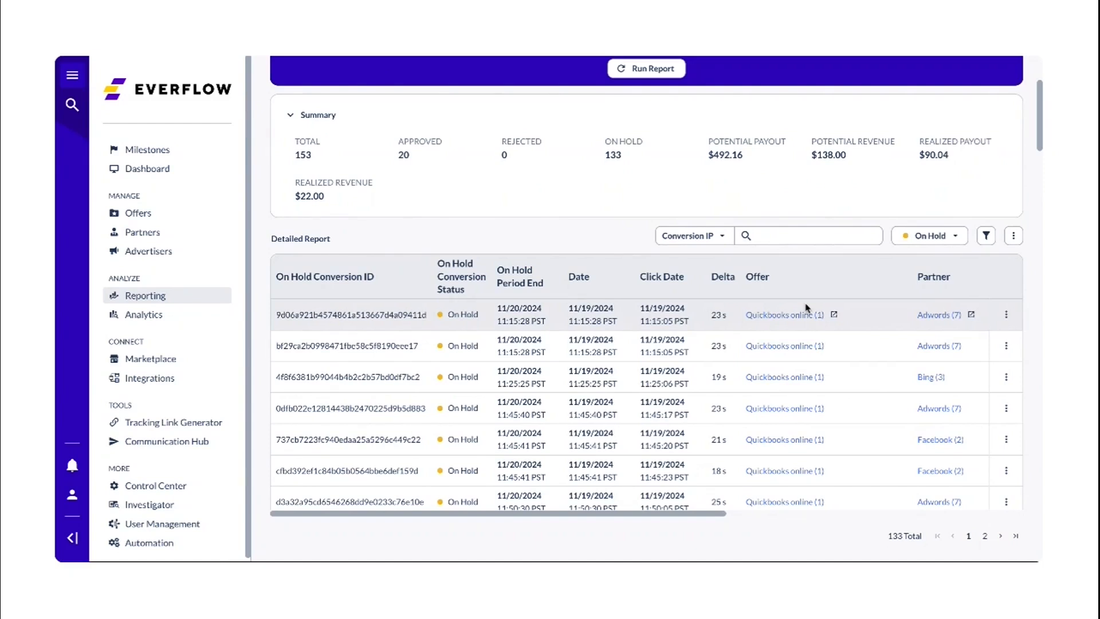
pyautogui.click(1017, 240)
pyautogui.click(916, 326)
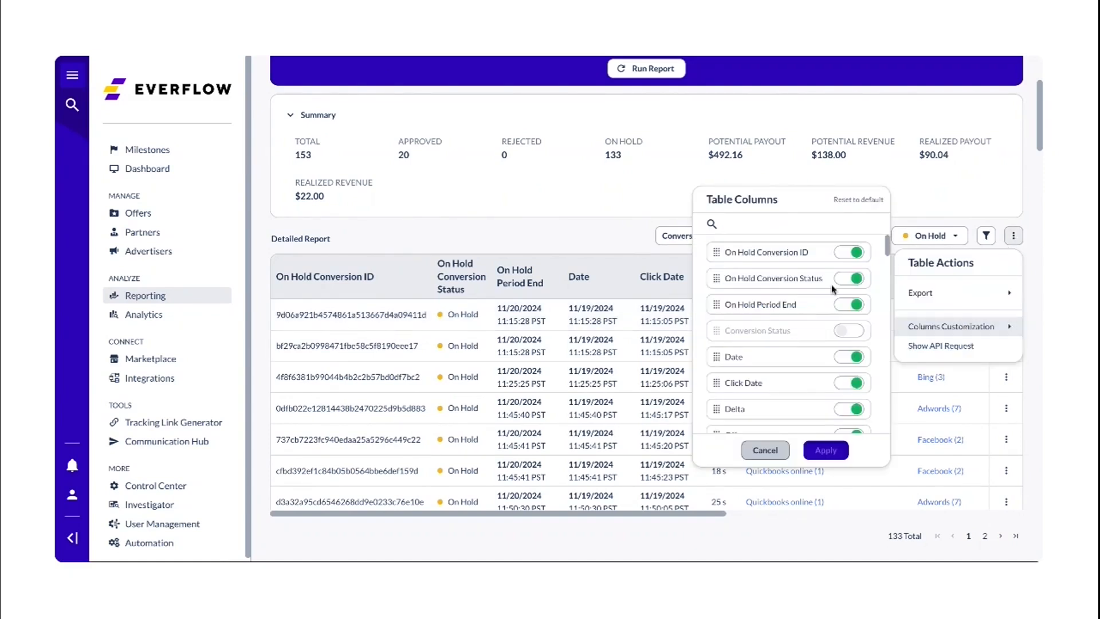
pyautogui.scroll(-15, 776, 269)
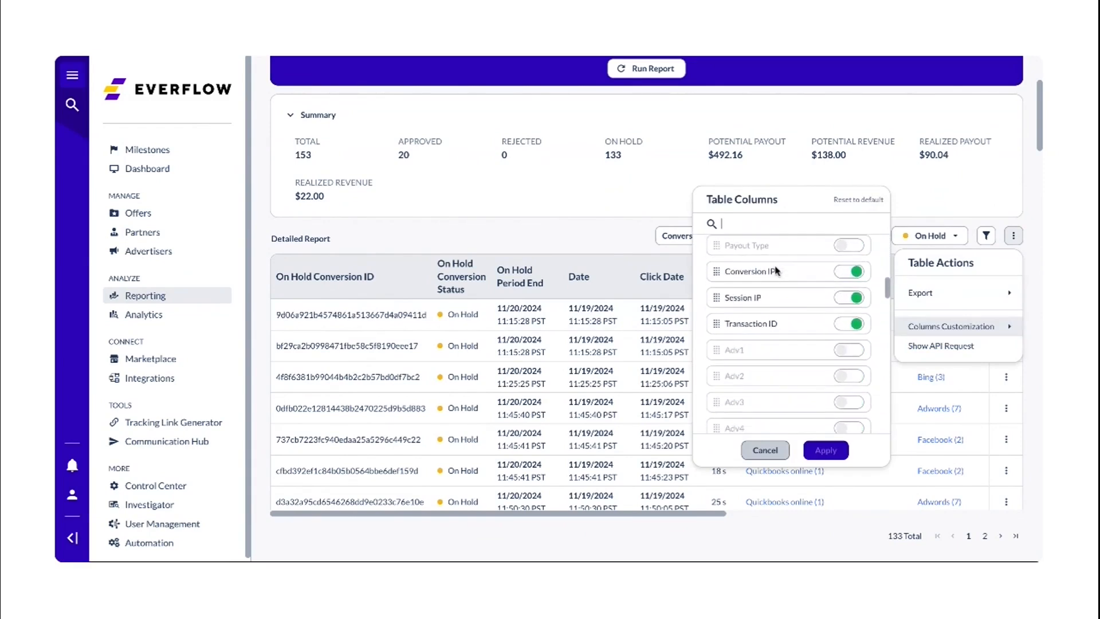
pyautogui.scroll(-8, 789, 332)
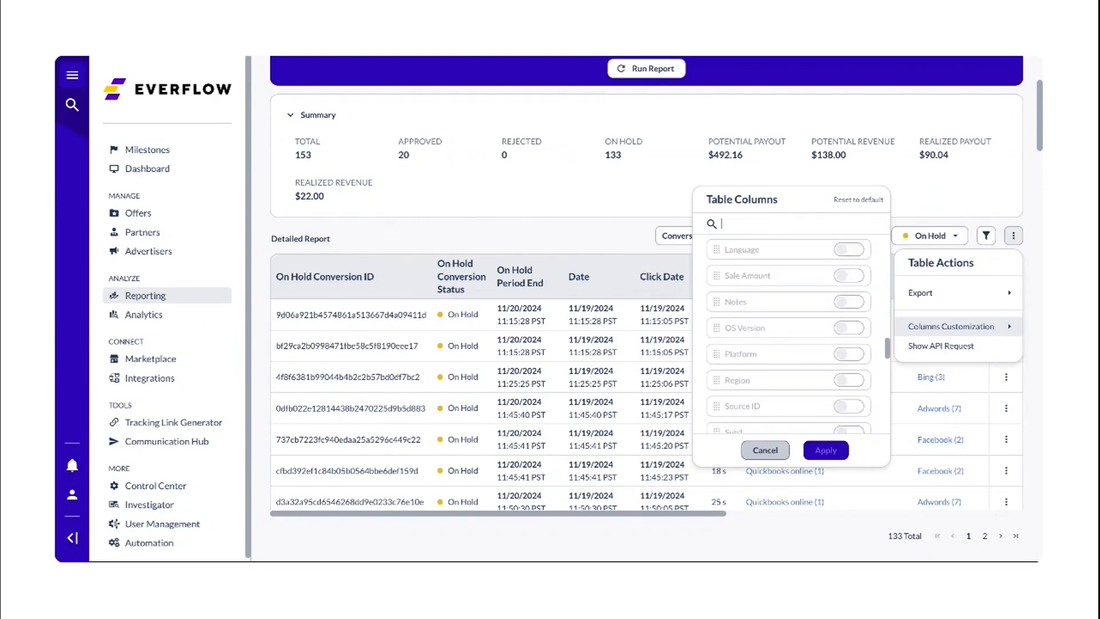
pyautogui.scroll(5, 789, 333)
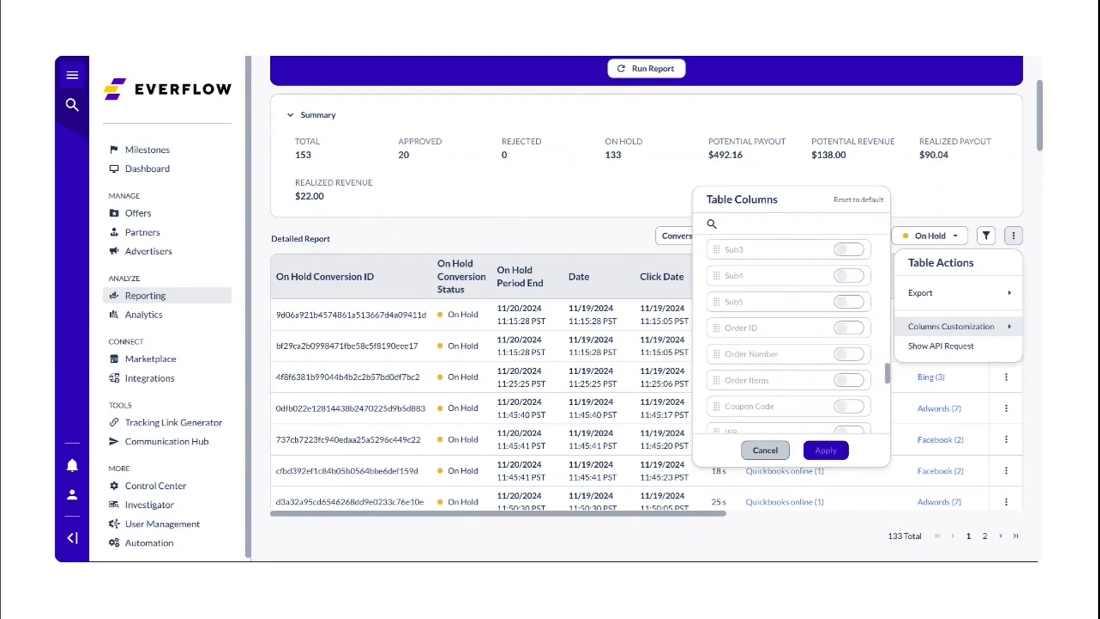
pyautogui.scroll(6, 789, 332)
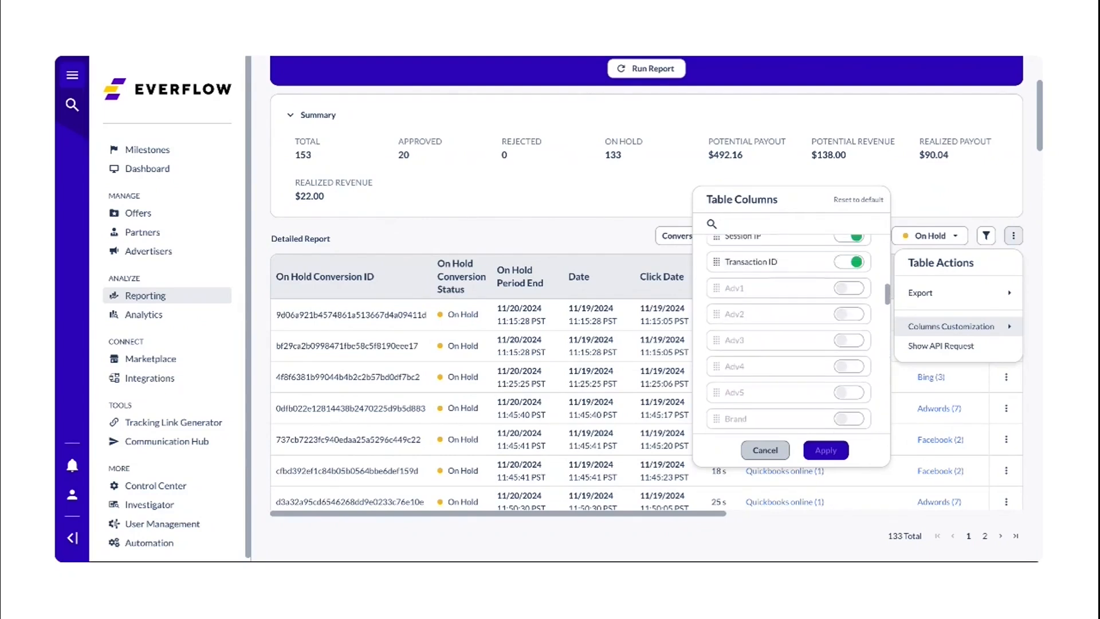
pyautogui.scroll(3, 789, 332)
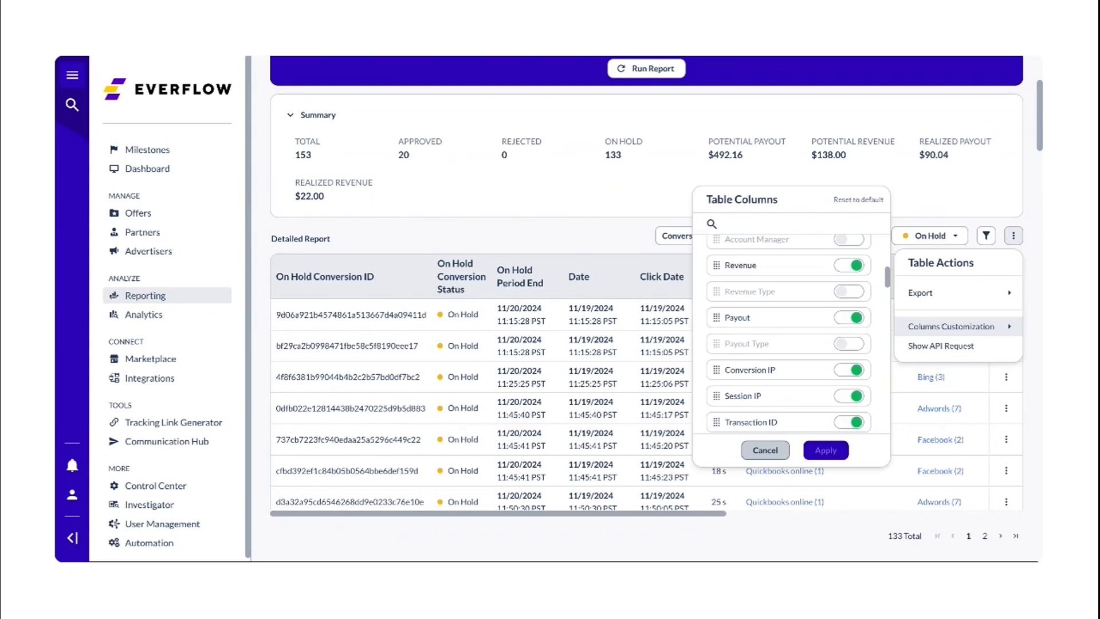
pyautogui.click(933, 201)
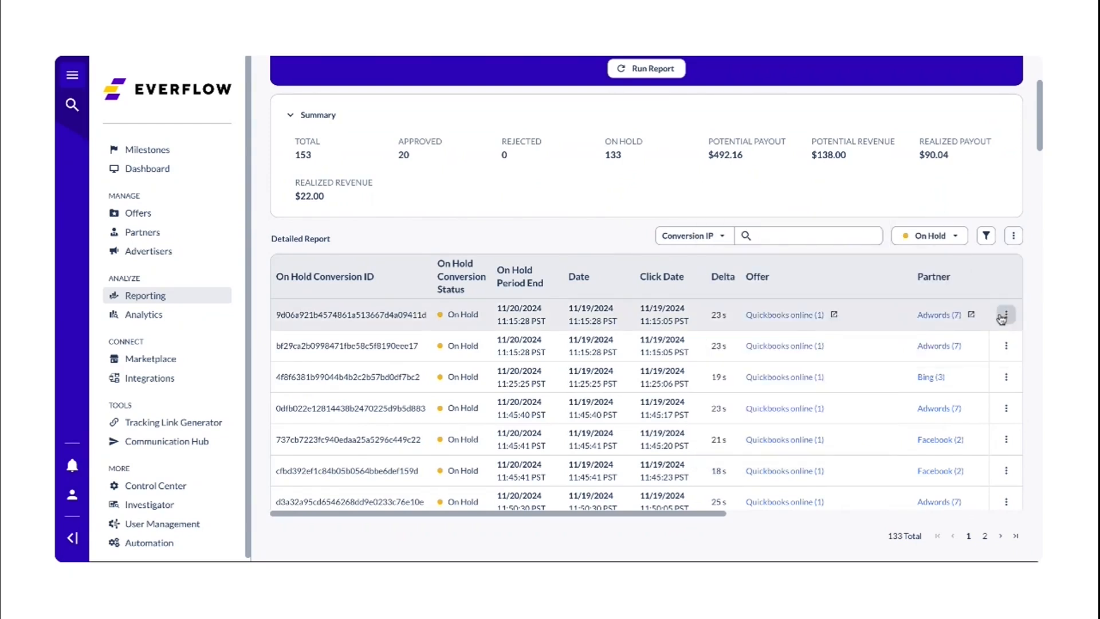
# Review the actions offered for the first on-hold conversion, including Approve Conversion and Reject Conversion
pyautogui.click(1005, 315)
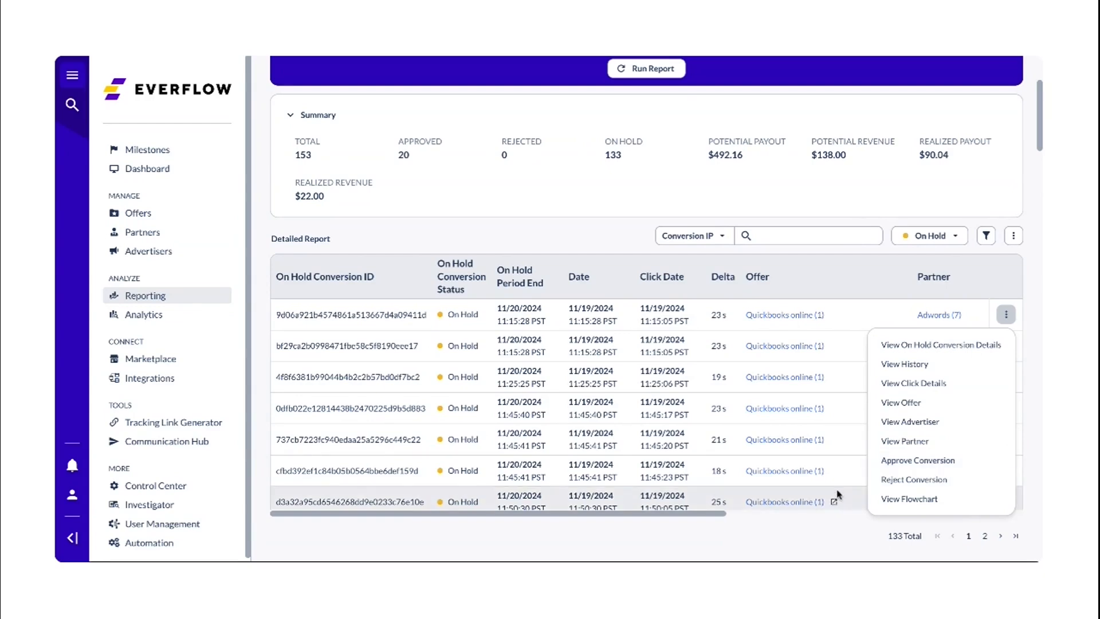
pyautogui.scroll(3, 861, 266)
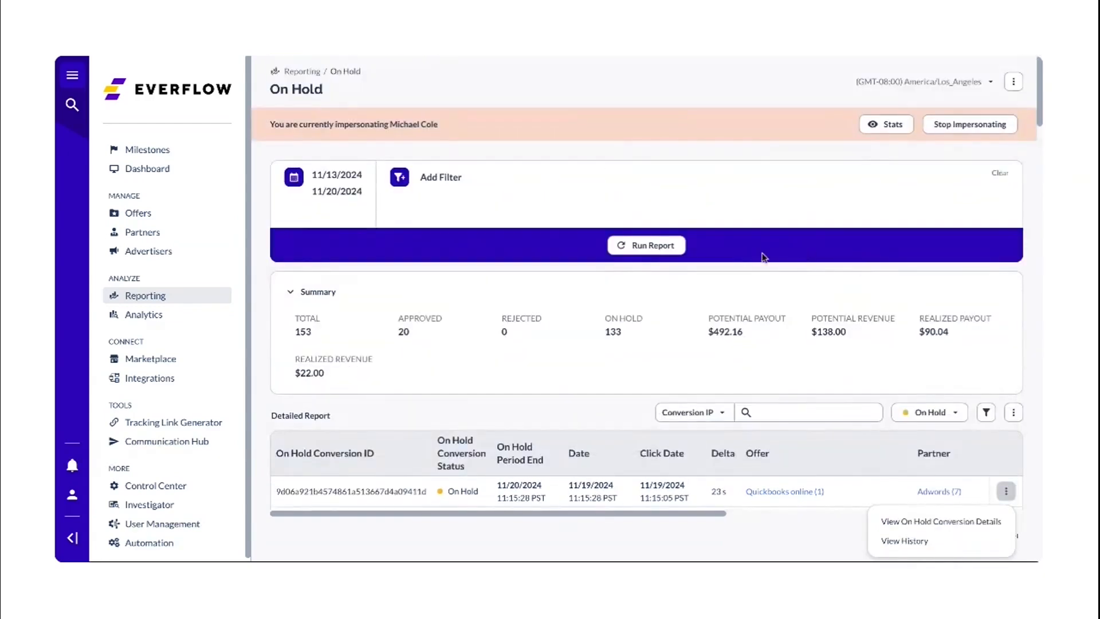
pyautogui.scroll(-1, 635, 306)
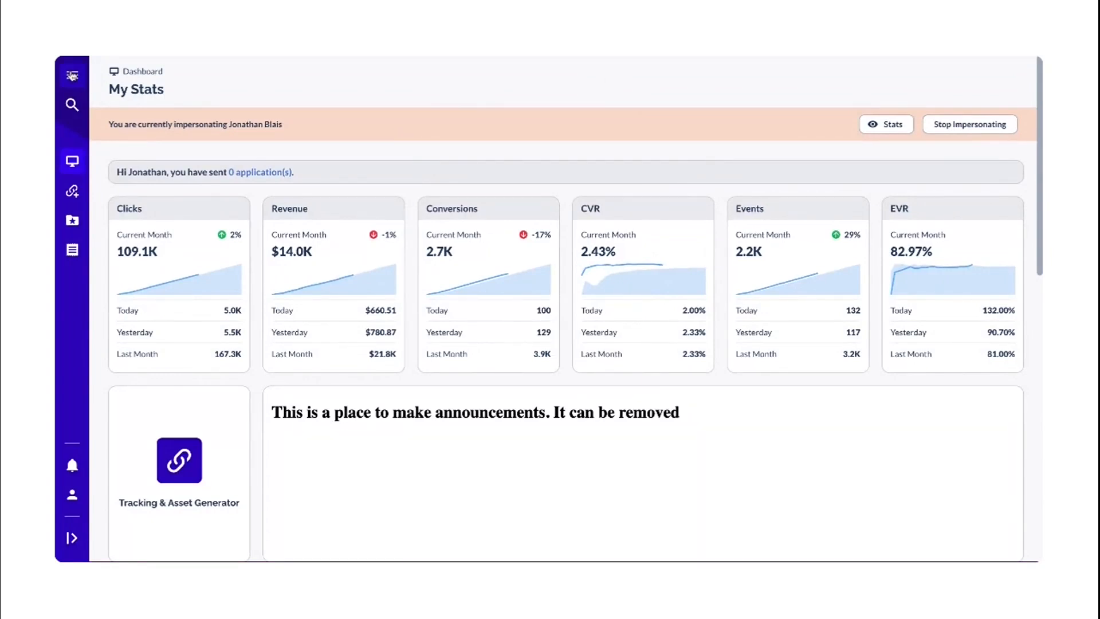
# Run the On Hold report in the partner's account for the date range 11/13/2024 to 11/20/2024
pyautogui.click(71, 76)
pyautogui.click(170, 322)
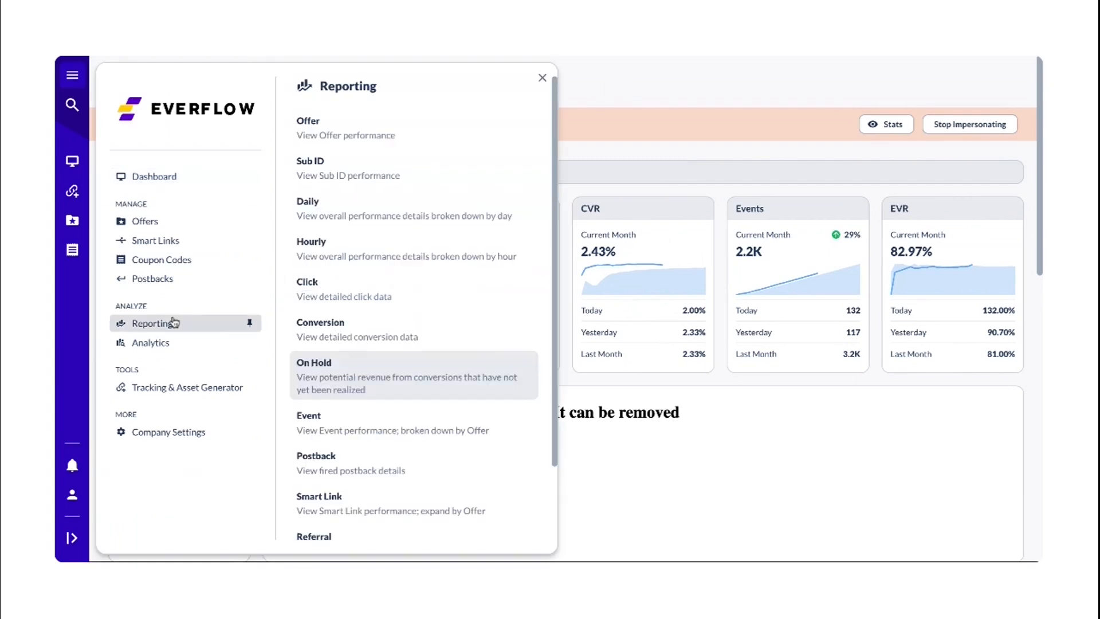
pyautogui.click(333, 373)
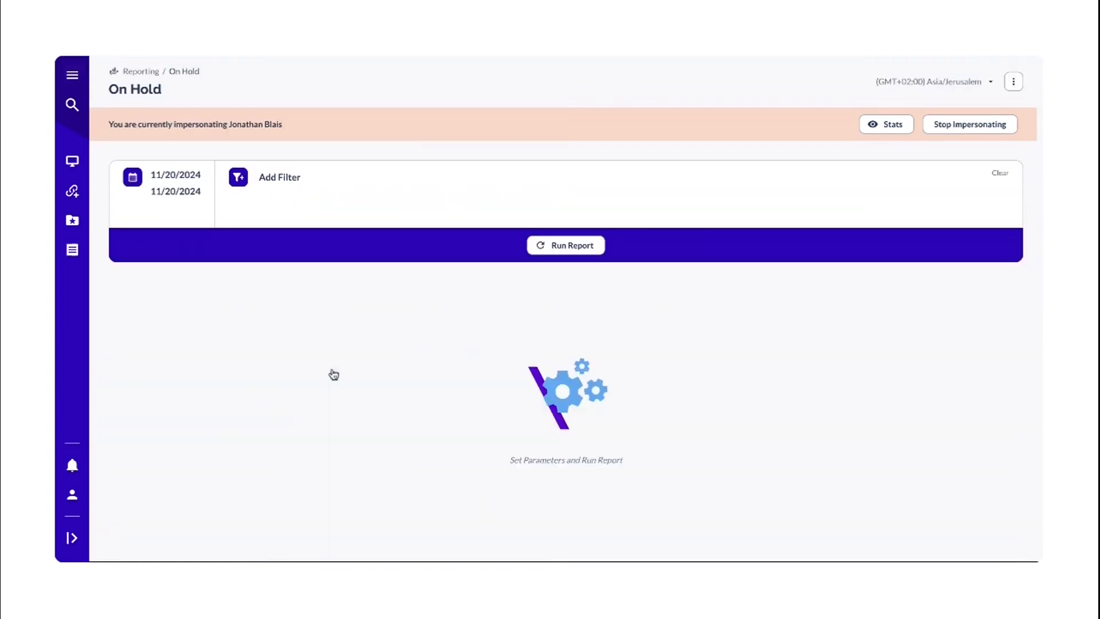
pyautogui.click(189, 191)
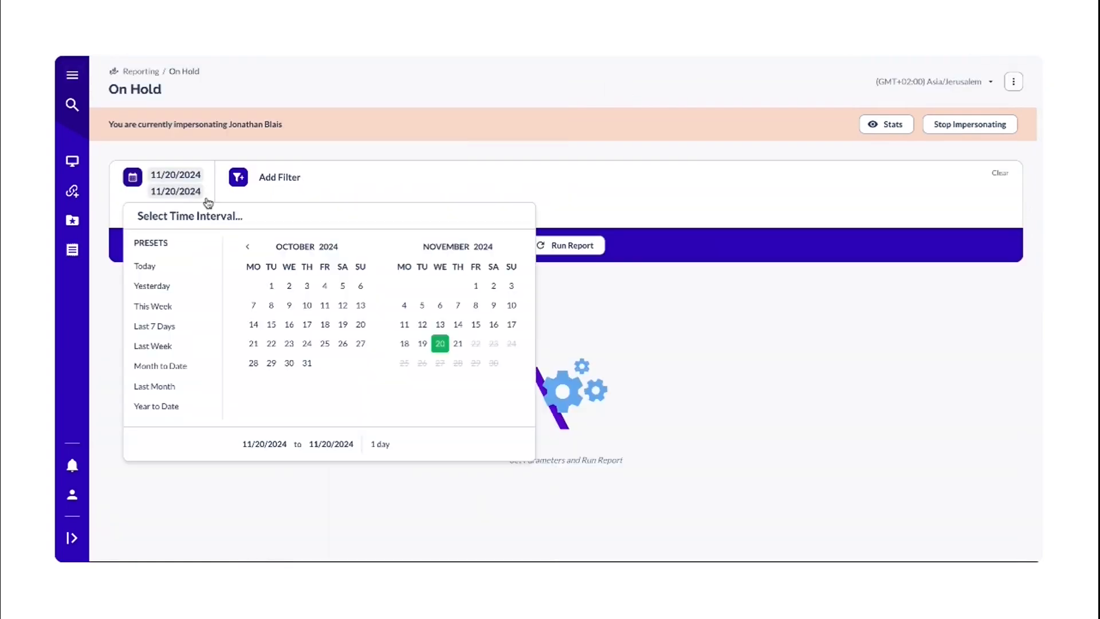
pyautogui.click(443, 320)
pyautogui.click(440, 343)
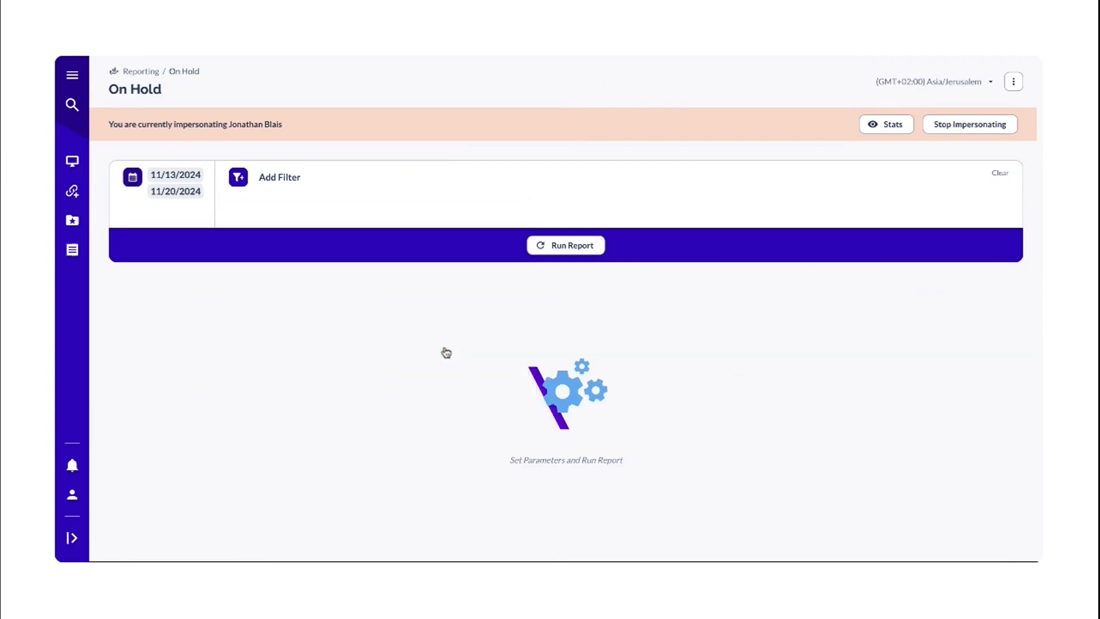
pyautogui.click(565, 247)
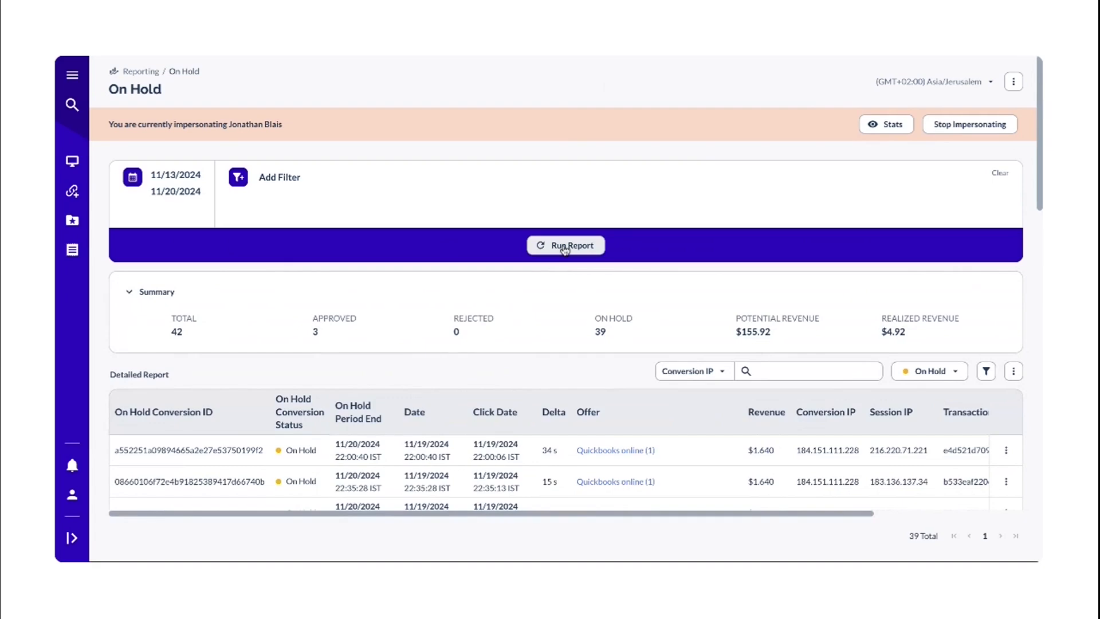
# Examine the partner's On Hold report summary and conversions, and review the actions offered for the first conversion
pyautogui.scroll(-3, 411, 330)
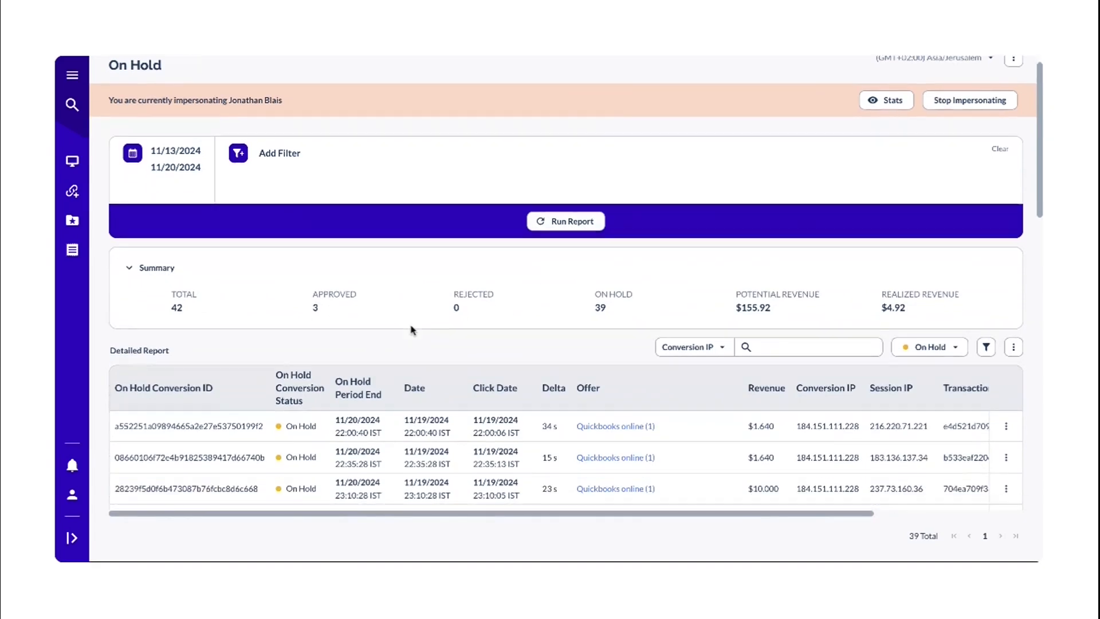
pyautogui.scroll(-3, 412, 329)
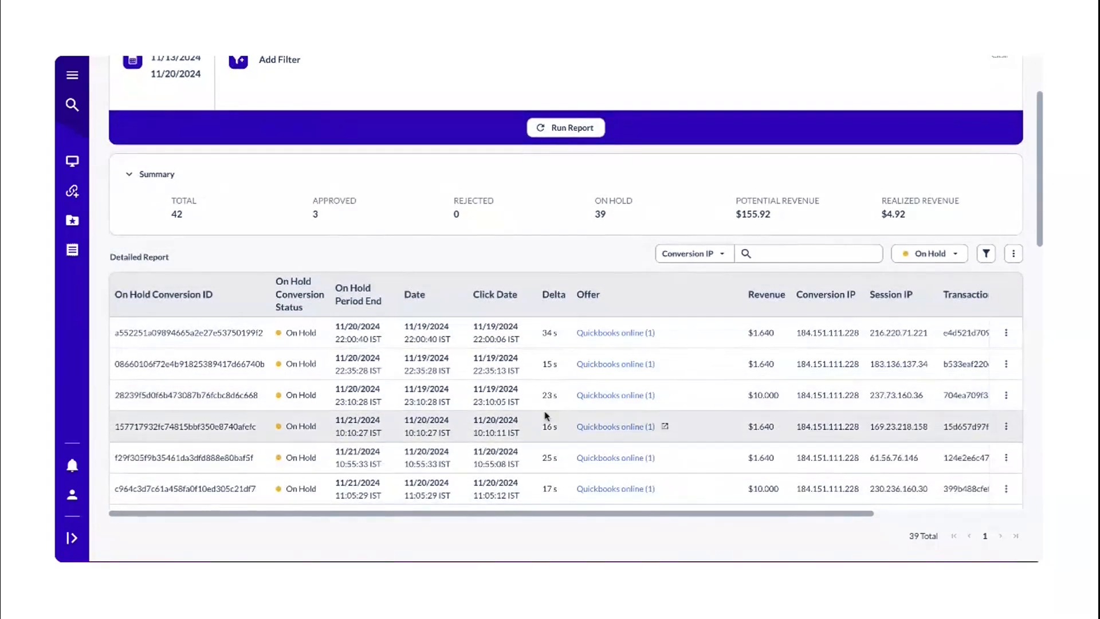
pyautogui.scroll(-1, 546, 416)
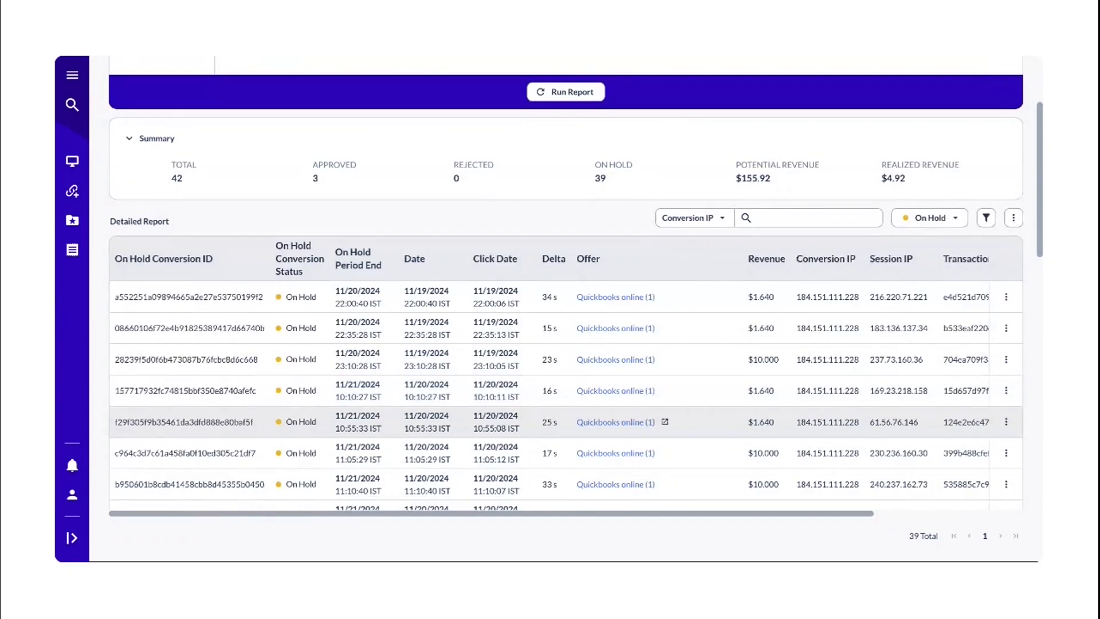
pyautogui.click(1007, 297)
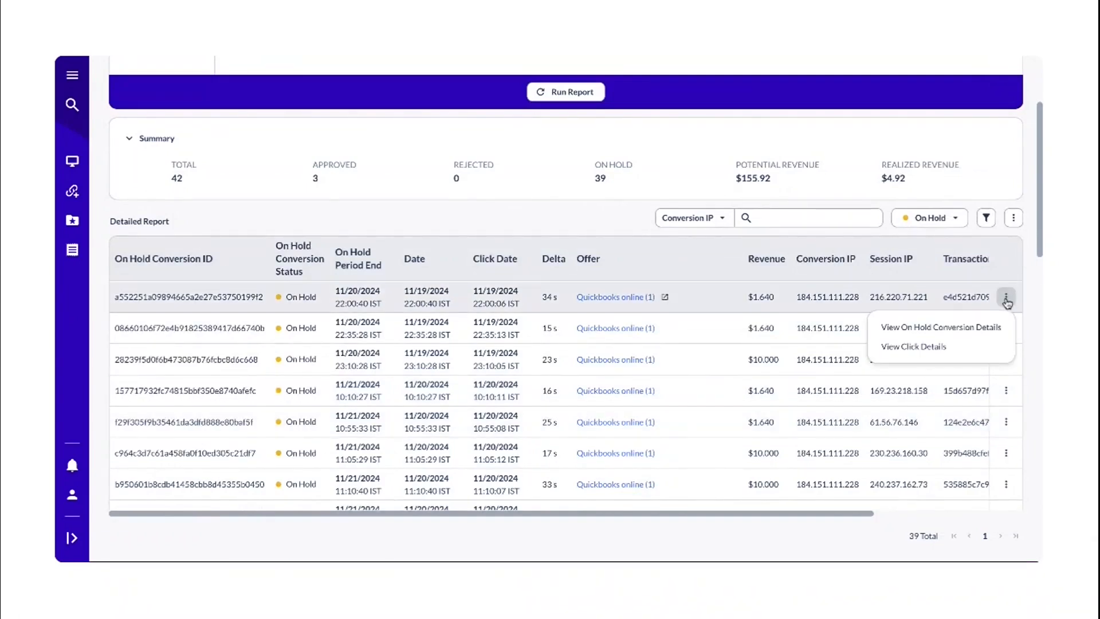
pyautogui.click(997, 244)
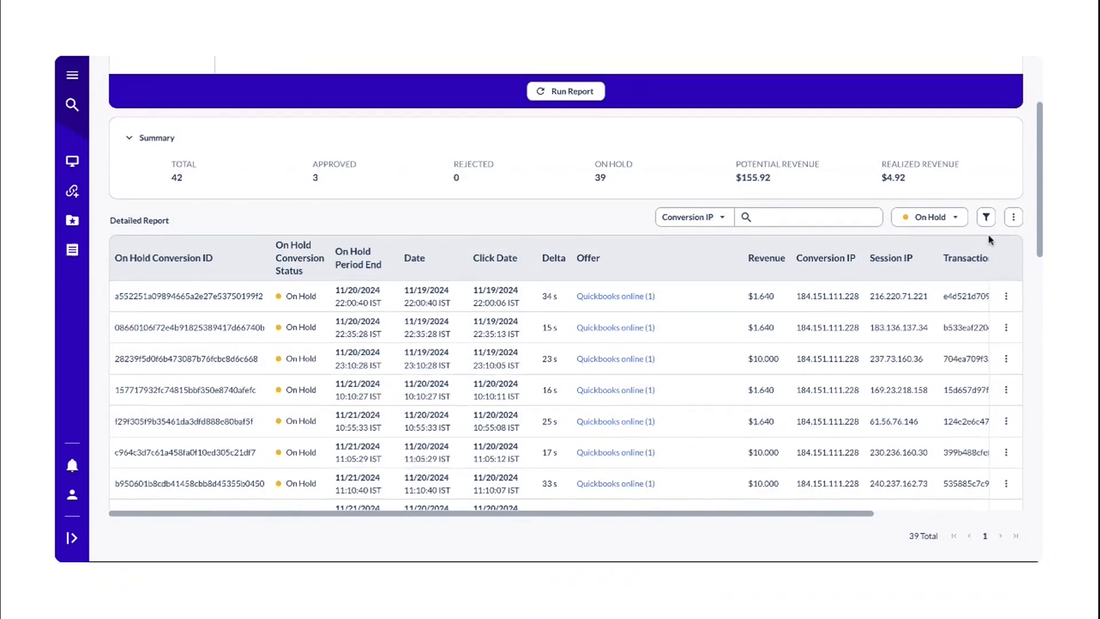
pyautogui.scroll(-3, 997, 245)
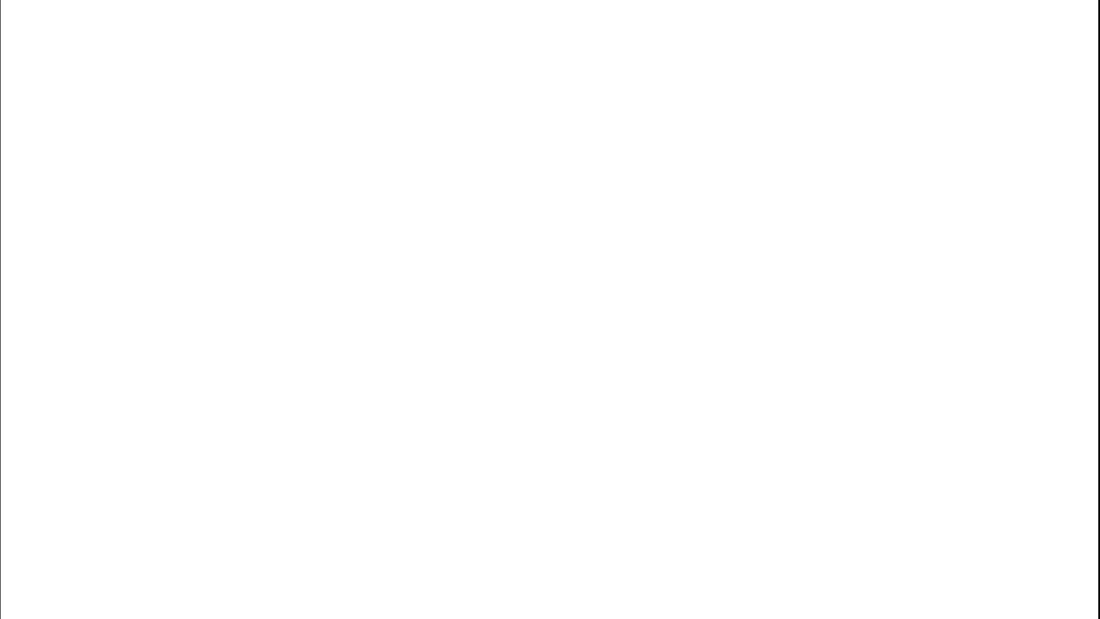
# Open the Platform Configurations from the network account and examine the On Hold Partner Visibility setting and its help text
pyautogui.scroll(5, 728, 408)
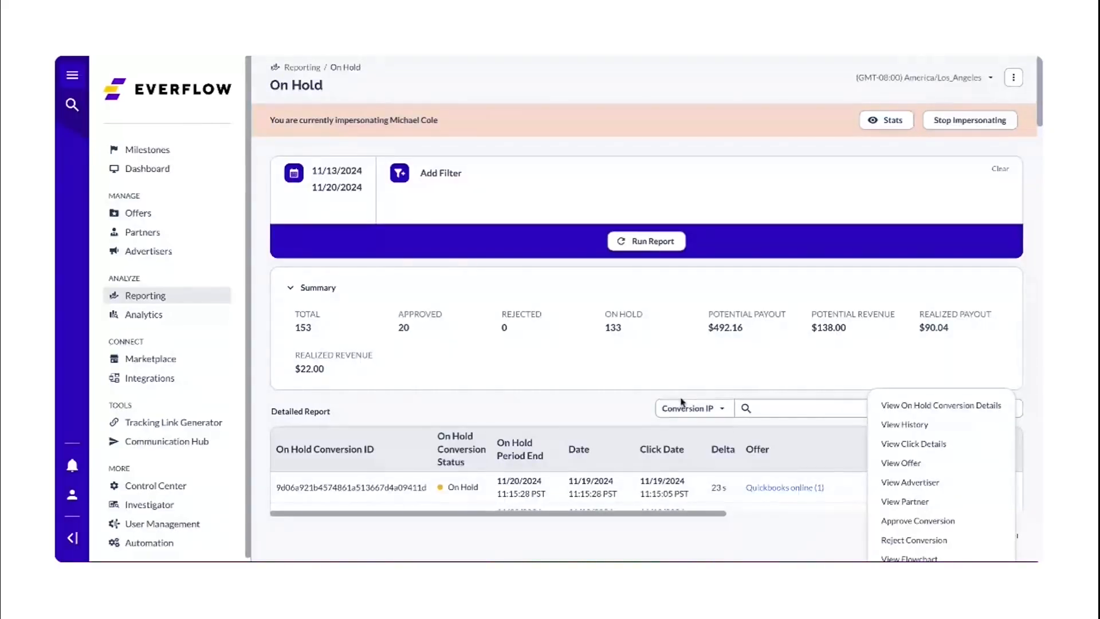
pyautogui.scroll(1, 610, 311)
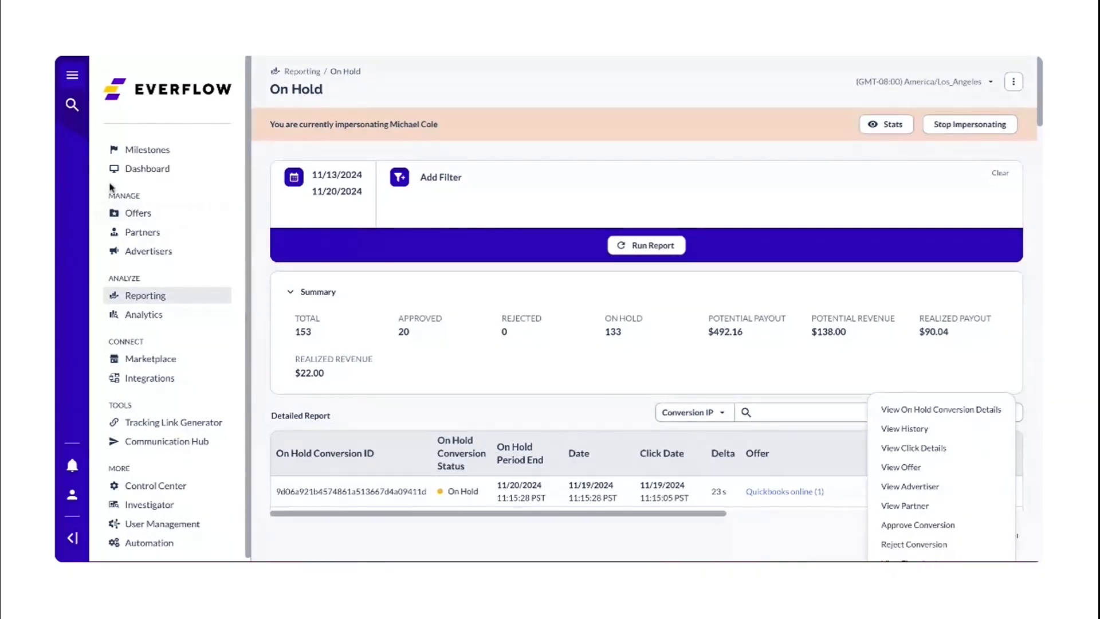
pyautogui.click(172, 485)
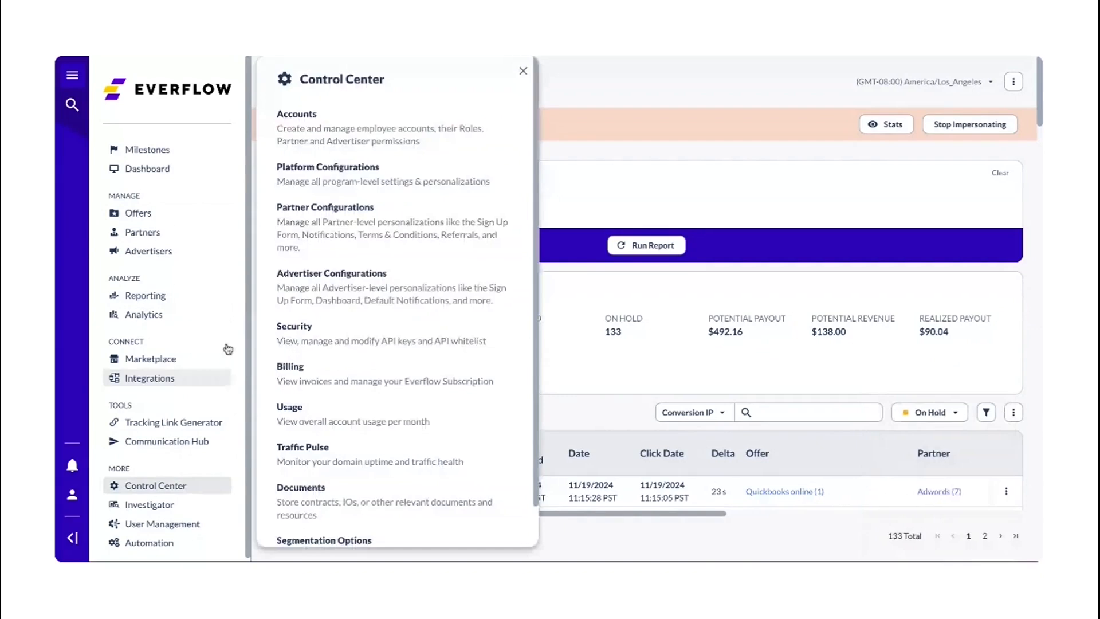
pyautogui.click(360, 184)
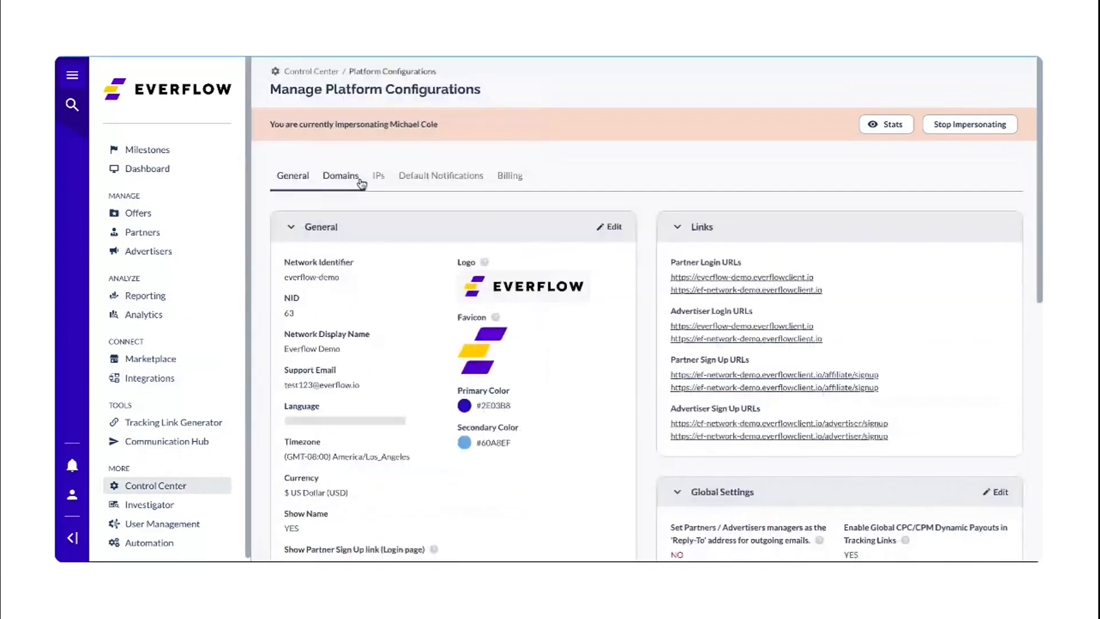
pyautogui.scroll(-10, 914, 428)
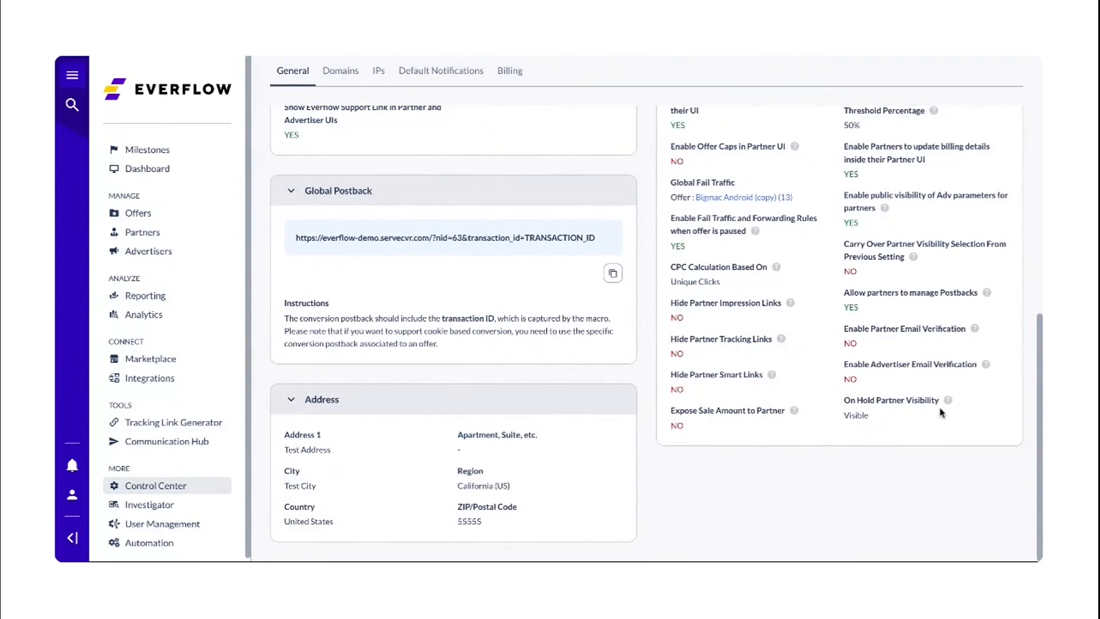
pyautogui.moveTo(948, 402)
pyautogui.scroll(4, 843, 459)
pyautogui.scroll(5, 859, 455)
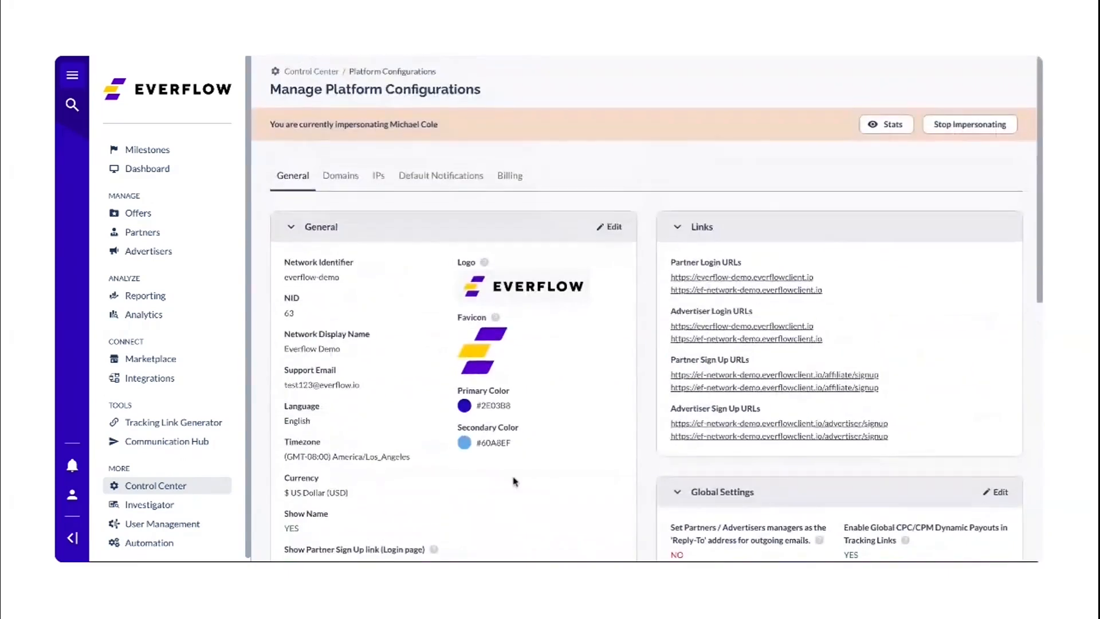
# Try the Invisible, Visible and Restricted options of On Hold Partner Visibility in the Global Settings, and discard the edit
pyautogui.click(223, 481)
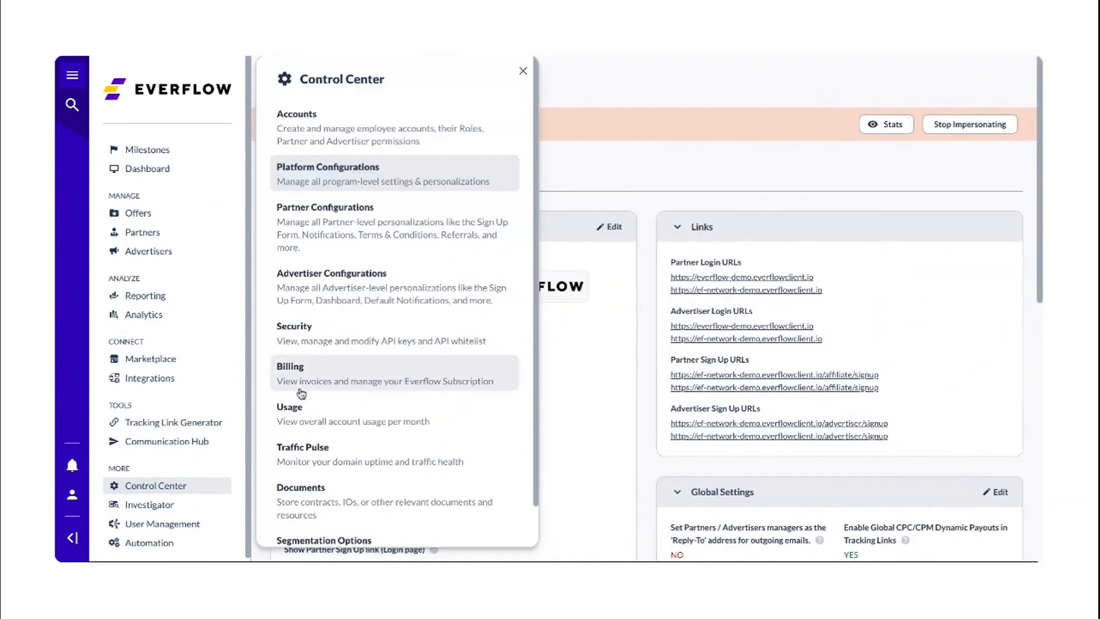
pyautogui.click(683, 166)
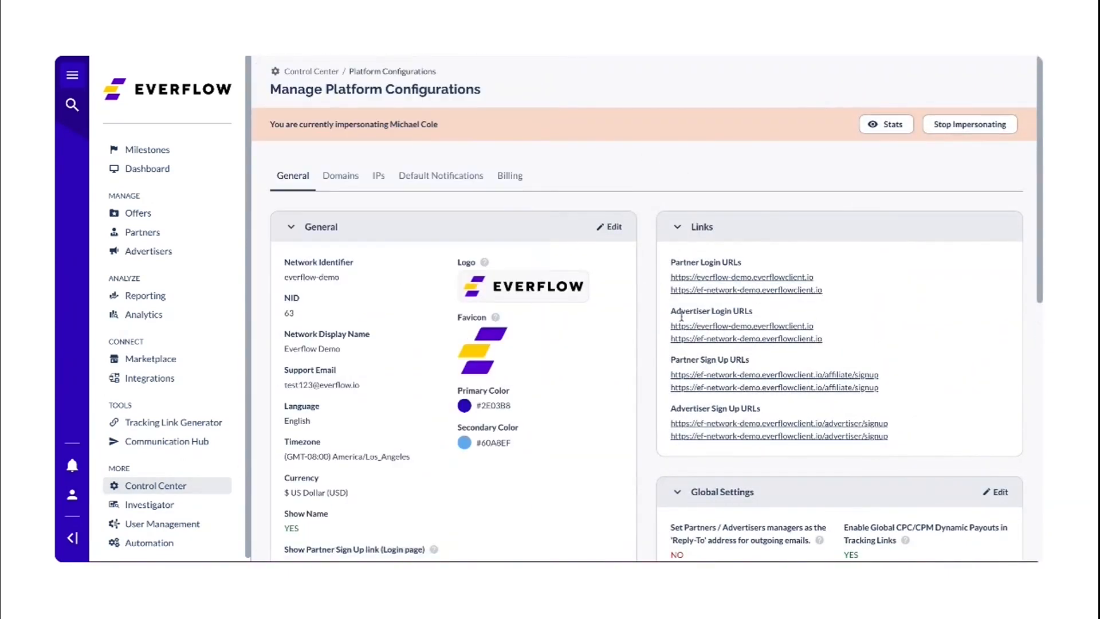
pyautogui.scroll(-2, 709, 389)
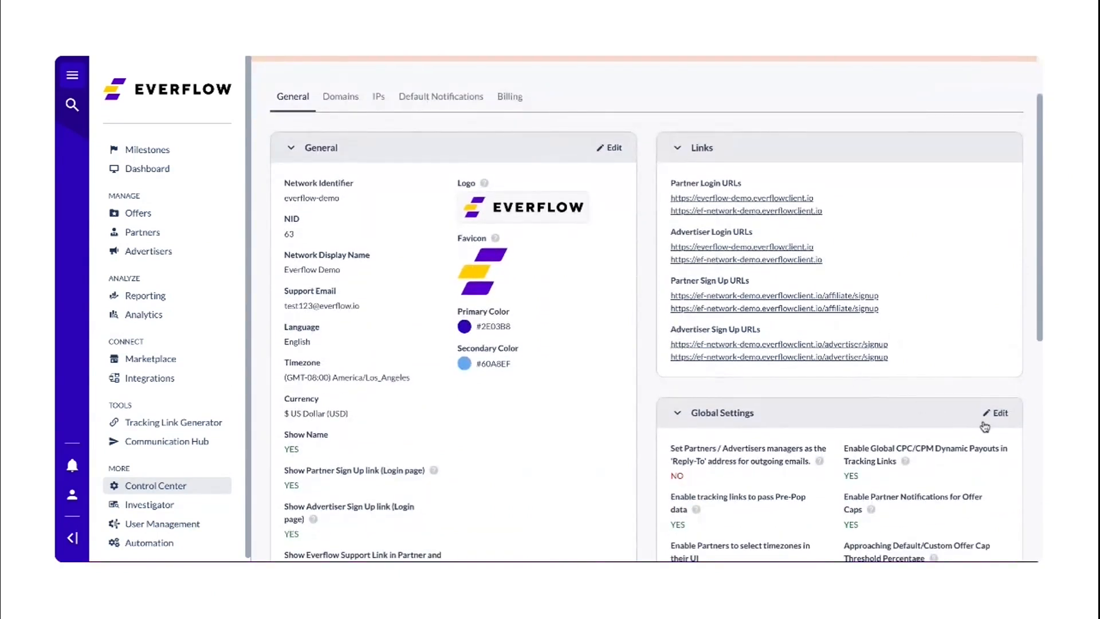
pyautogui.click(991, 415)
pyautogui.scroll(-10, 683, 346)
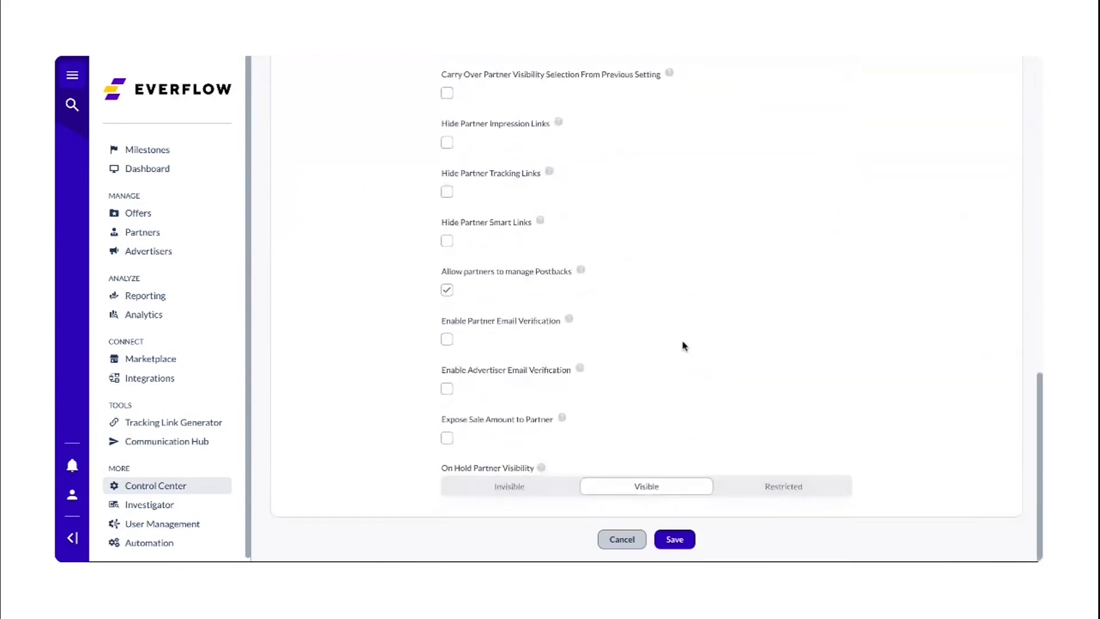
pyautogui.click(529, 492)
pyautogui.click(634, 489)
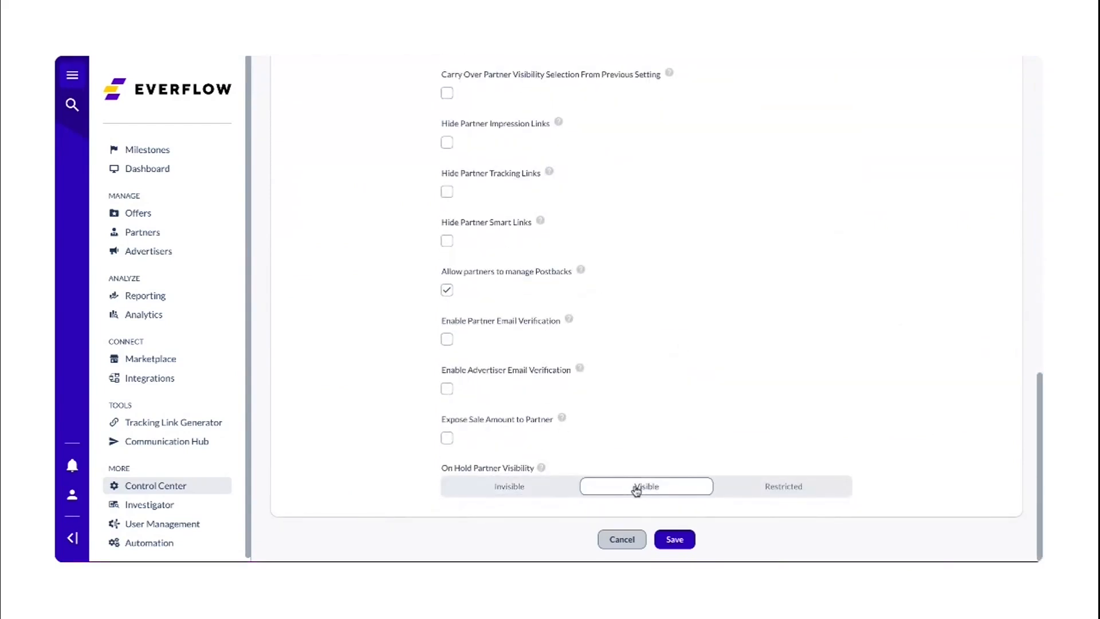
pyautogui.click(771, 492)
pyautogui.click(608, 542)
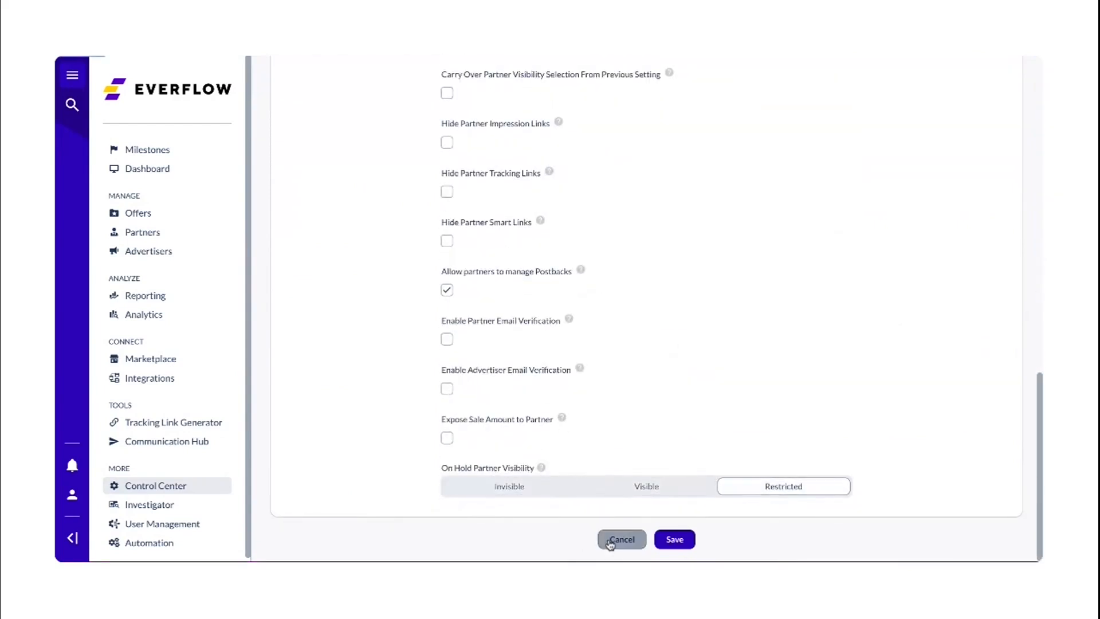